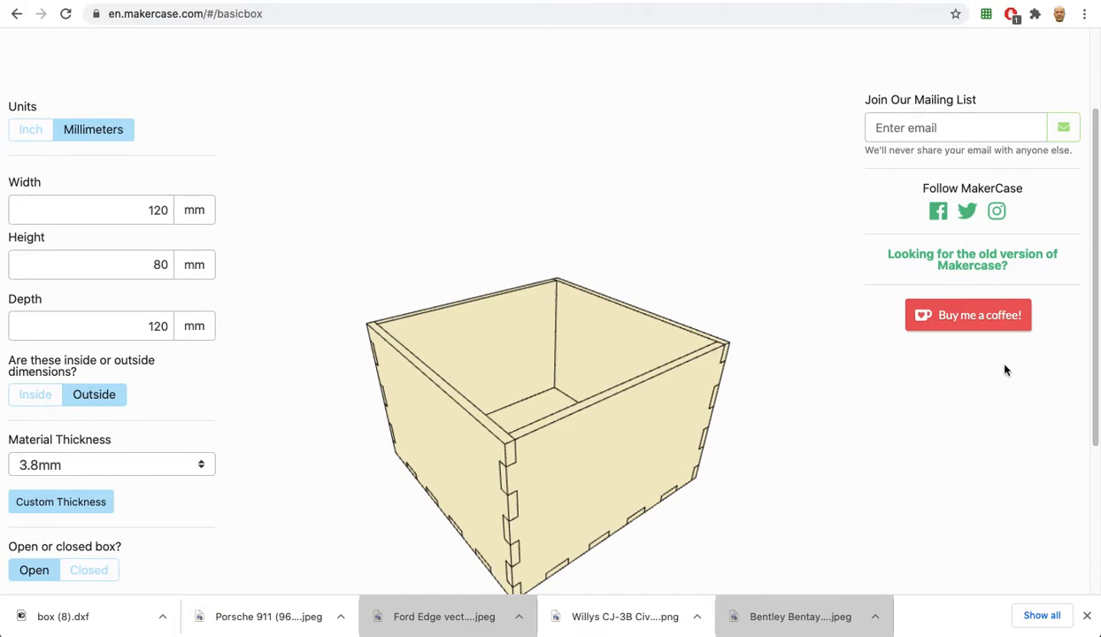
Step: Review the available material thickness options for the box
{"action": "left_click_drag", "start_coordinate": [1095, 347], "coordinate": [1097, 404]}
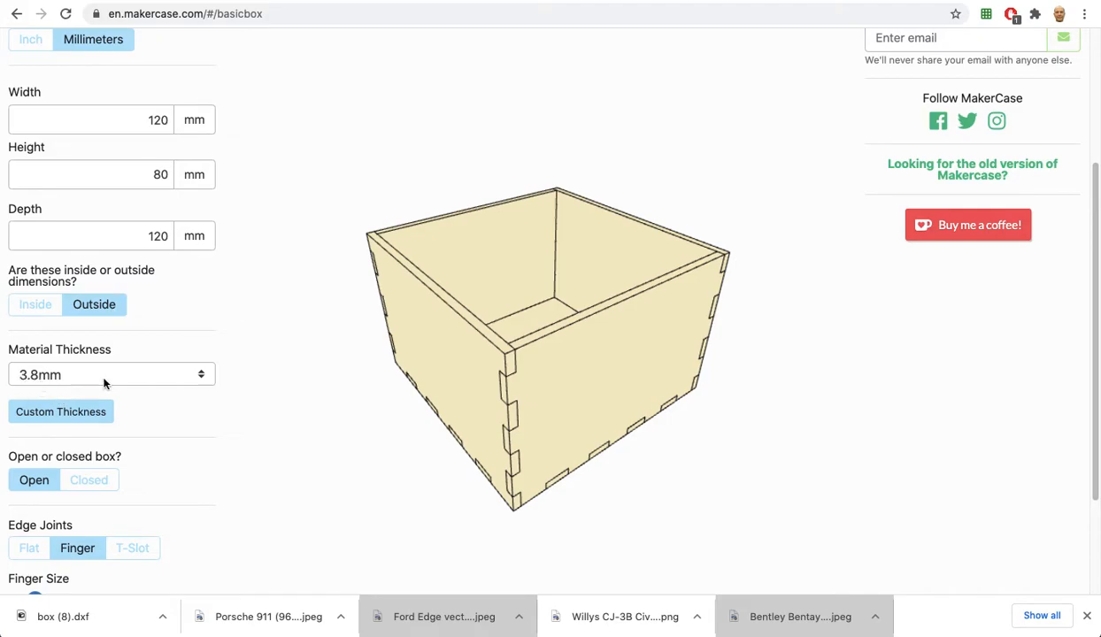
{"action": "left_click", "coordinate": [58, 413]}
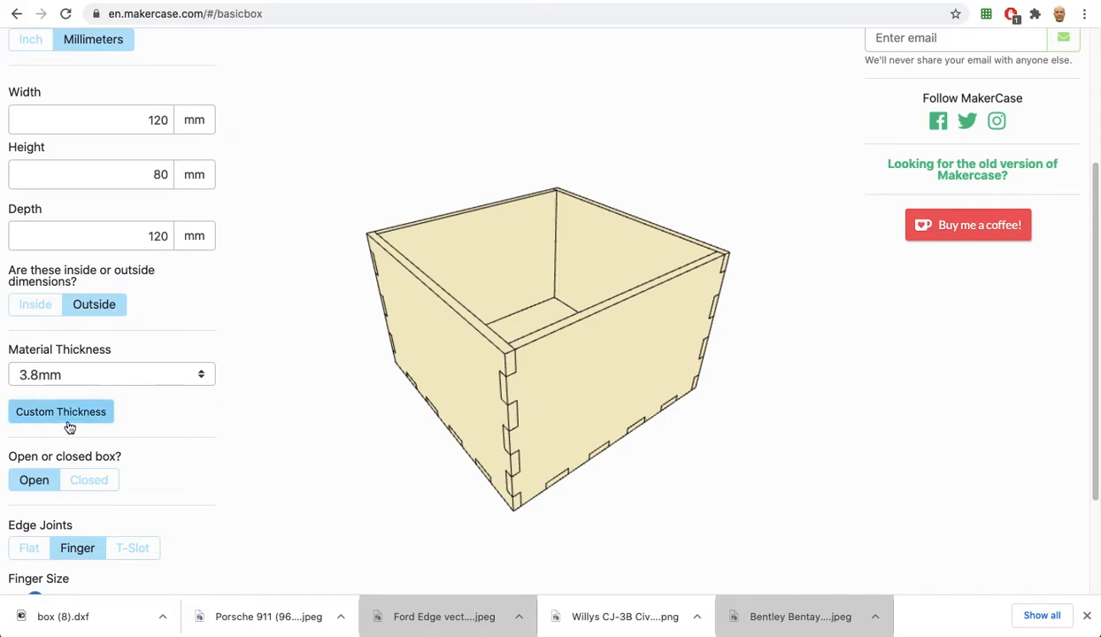
{"action": "left_click", "coordinate": [197, 372]}
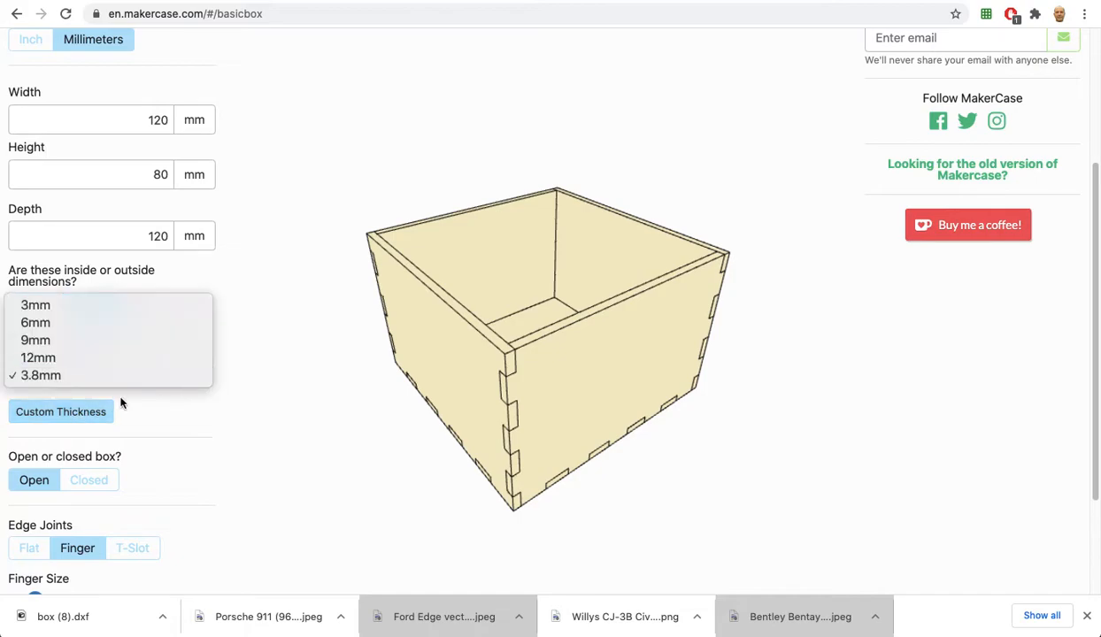
{"action": "left_click", "coordinate": [247, 389]}
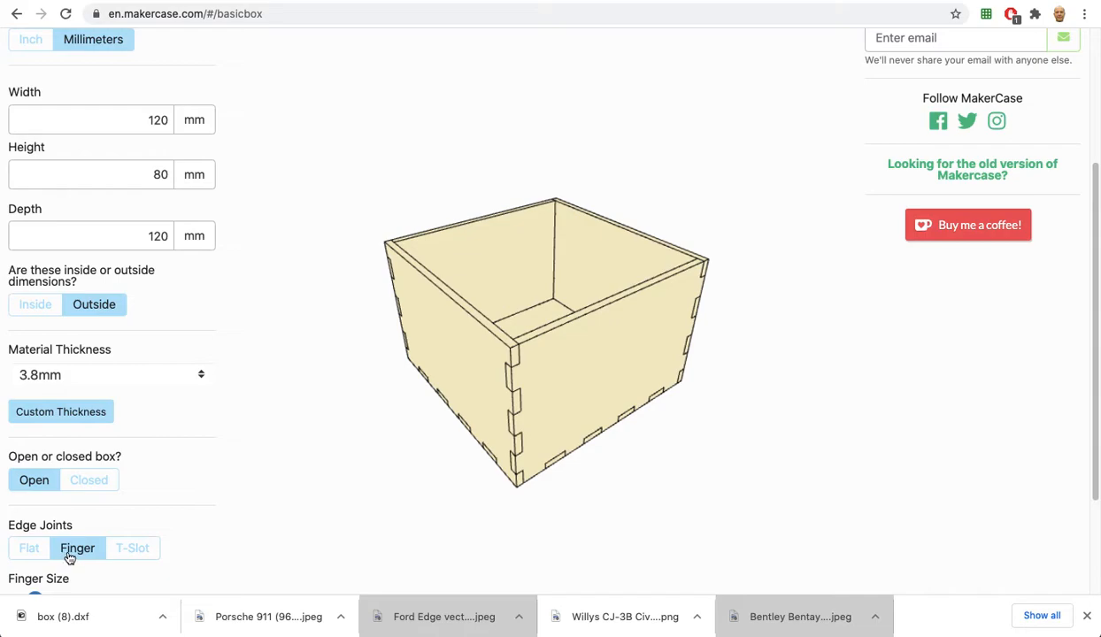
Step: Set the finger size of the edge joints to 11.875 and open the box plans for download
{"action": "left_click_drag", "start_coordinate": [1095, 405], "coordinate": [1094, 508]}
{"action": "mouse_move", "coordinate": [34, 449]}
{"action": "left_mouse_down"}
{"action": "mouse_move", "coordinate": [49, 456]}
{"action": "mouse_move", "coordinate": [32, 453]}
{"action": "left_mouse_up"}
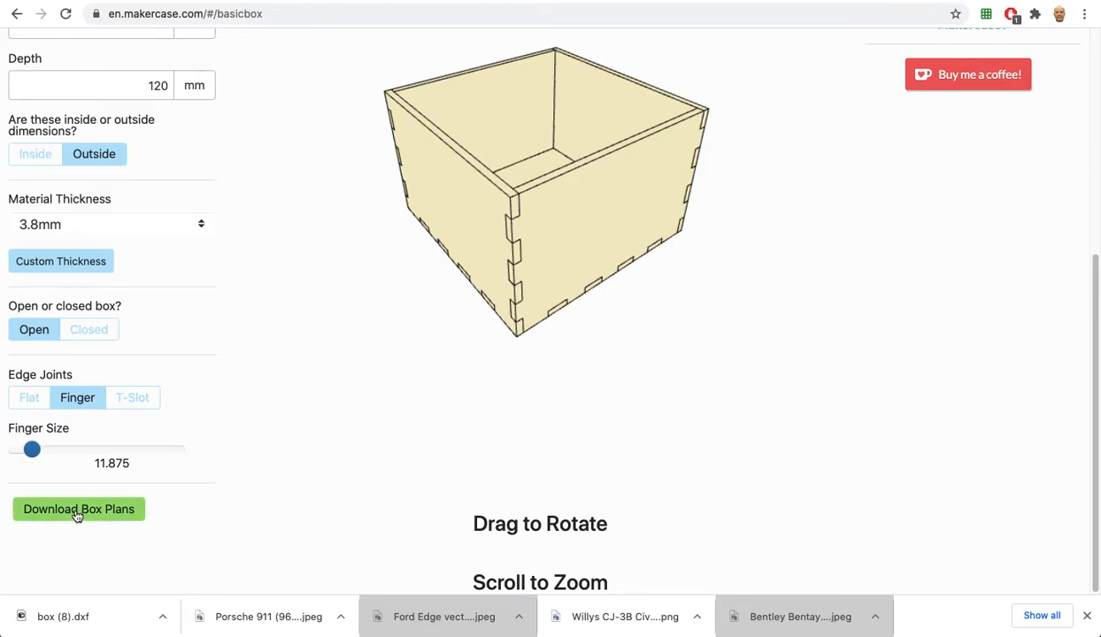
{"action": "left_click", "coordinate": [78, 511]}
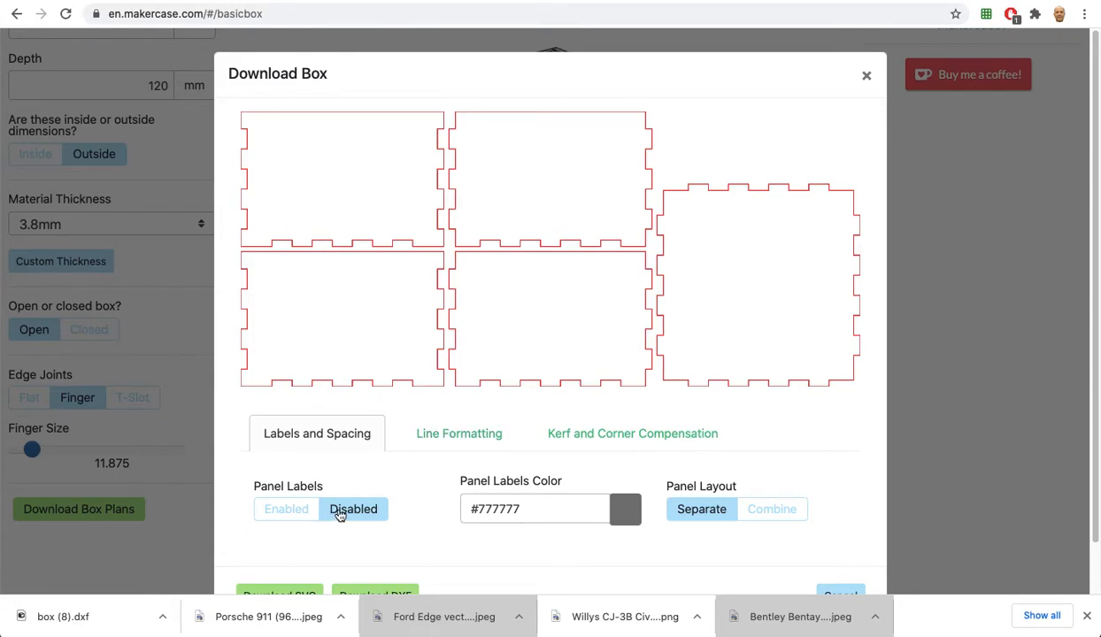
Step: Preview the plans with panel labels enabled and with the combined layout, restoring disabled labels and separate panels
{"action": "left_click", "coordinate": [274, 517]}
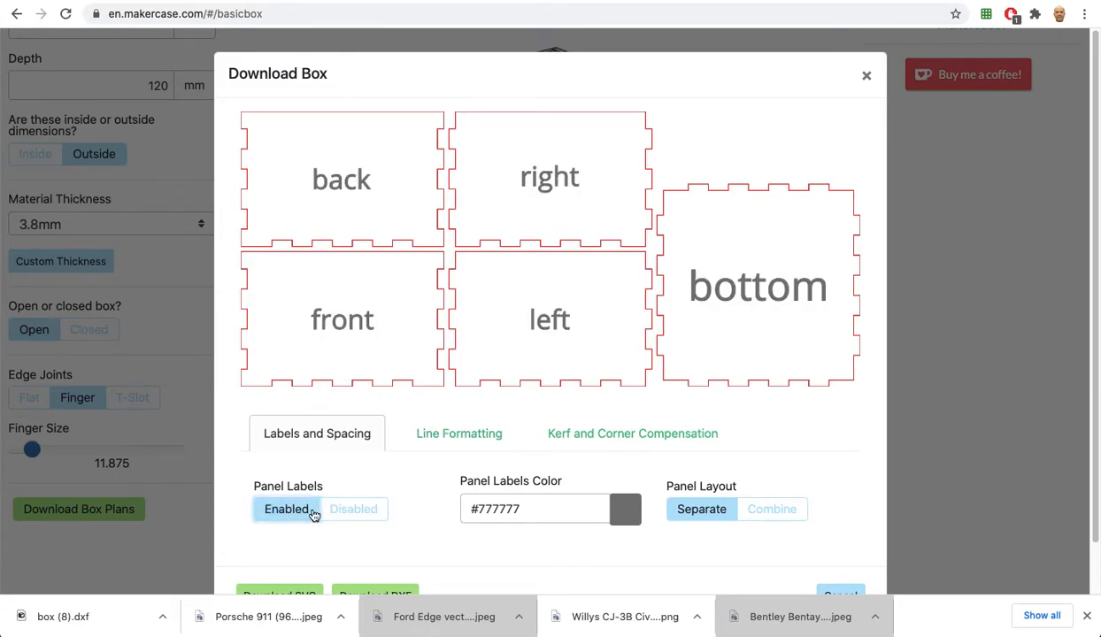
{"action": "left_click", "coordinate": [350, 507]}
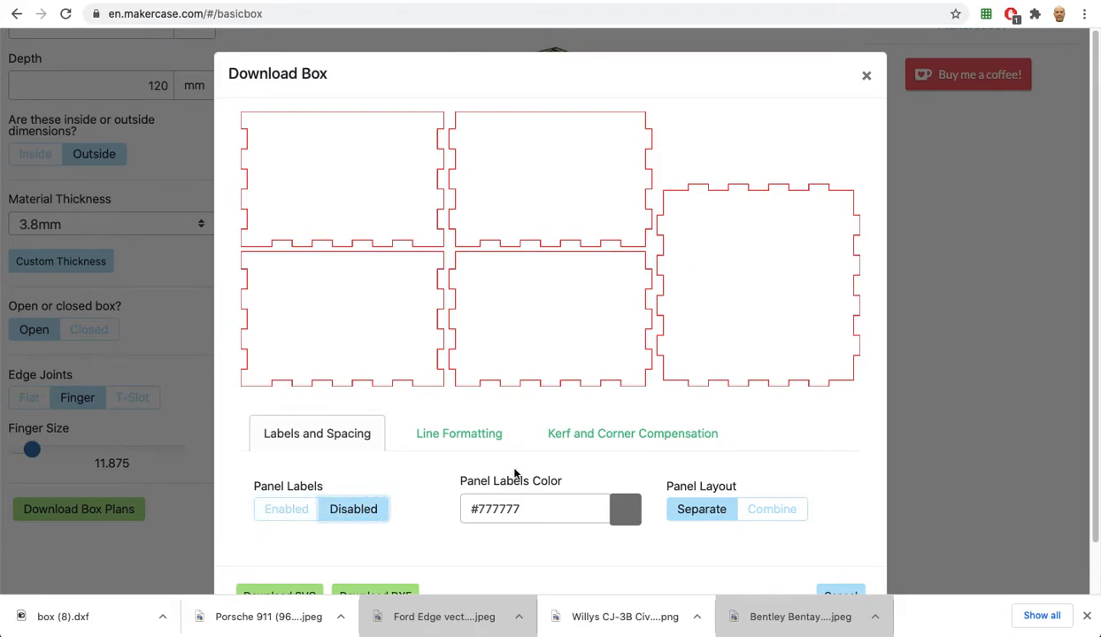
{"action": "left_click", "coordinate": [785, 519]}
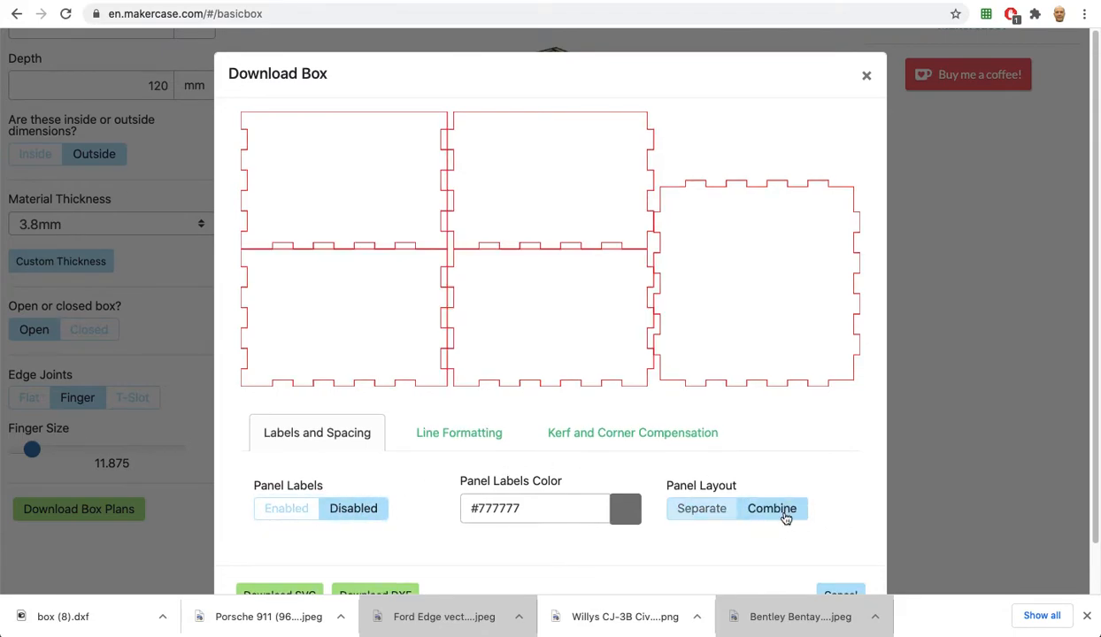
{"action": "left_click", "coordinate": [684, 497]}
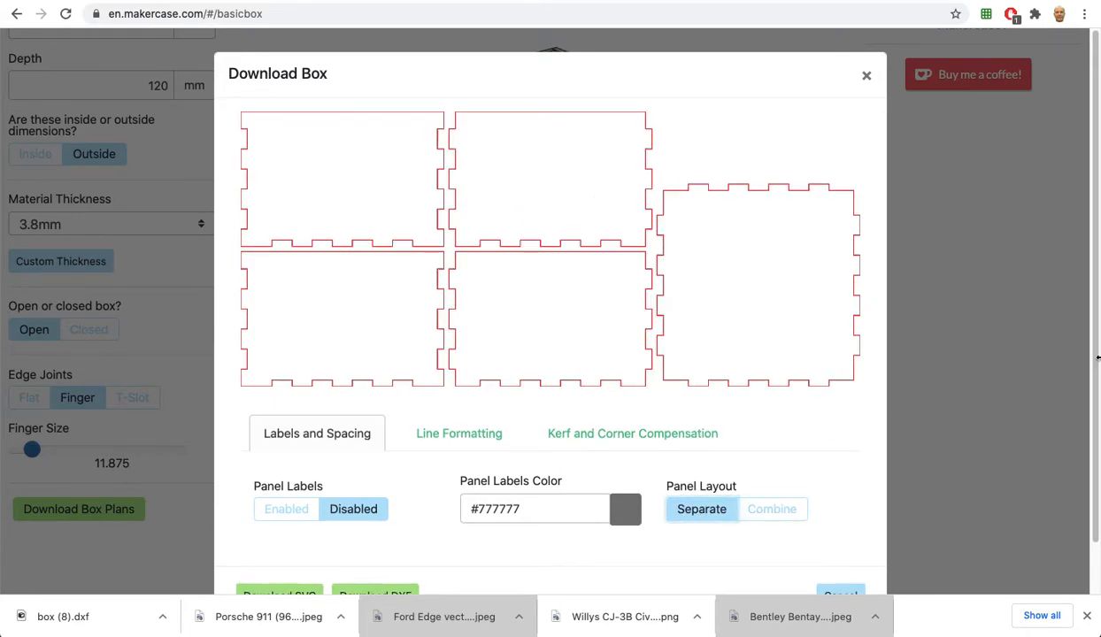
Step: Download the box plans as a DXF file and close the download dialog
{"action": "scroll", "coordinate": [1065, 389], "scroll_direction": "down", "scroll_amount": 2}
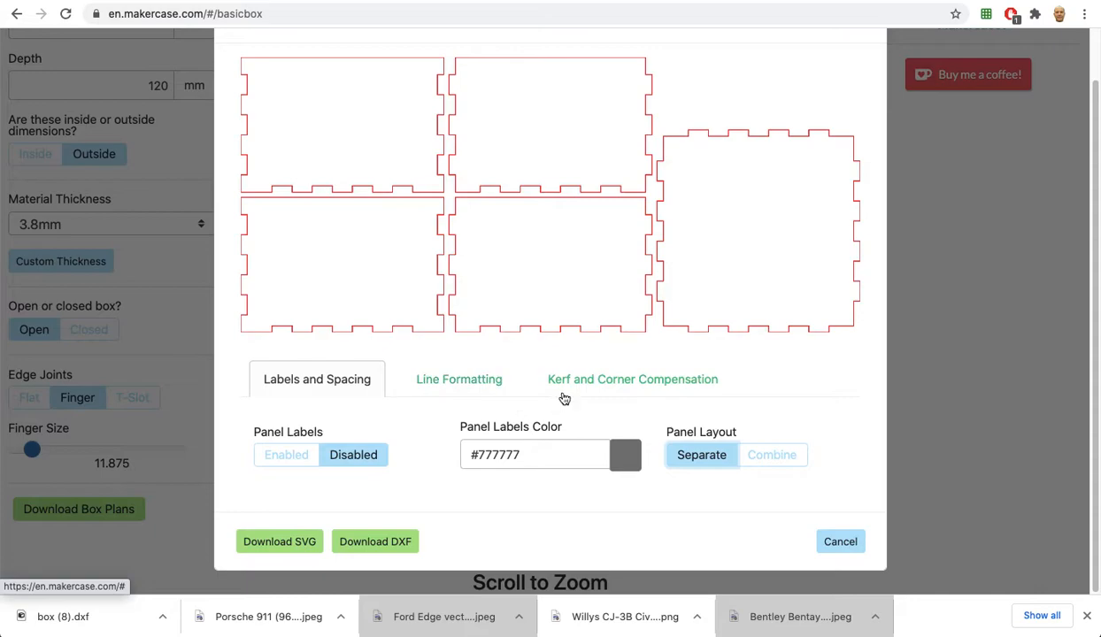
{"action": "left_click", "coordinate": [379, 548]}
{"action": "scroll", "coordinate": [378, 545], "scroll_direction": "up", "scroll_amount": 1}
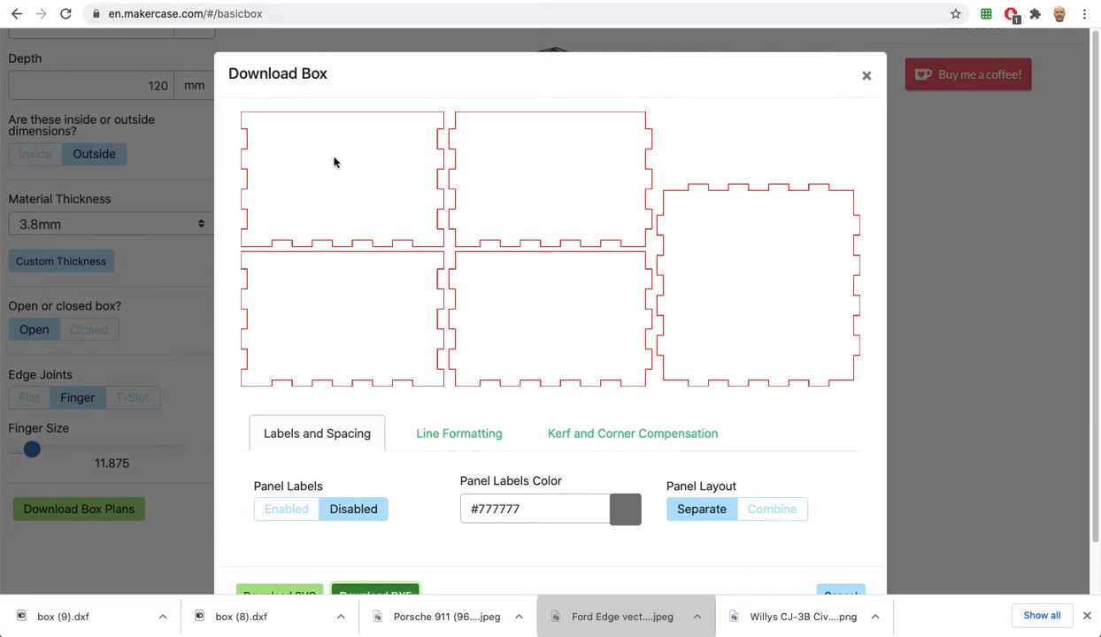
{"action": "scroll", "coordinate": [1094, 509], "scroll_direction": "down", "scroll_amount": 1}
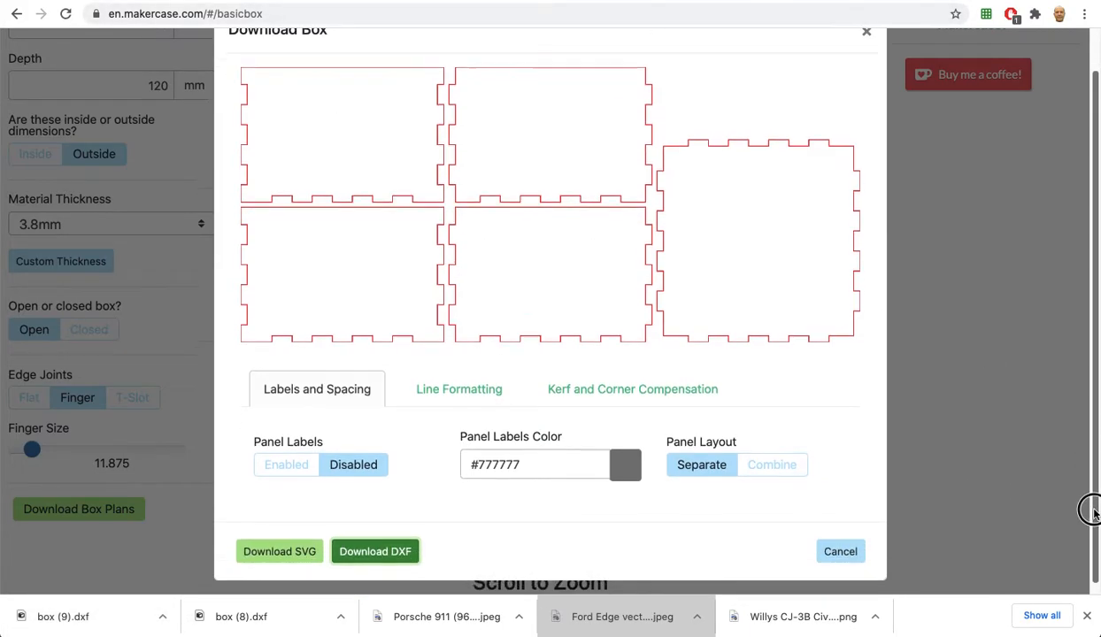
{"action": "left_click", "coordinate": [842, 542]}
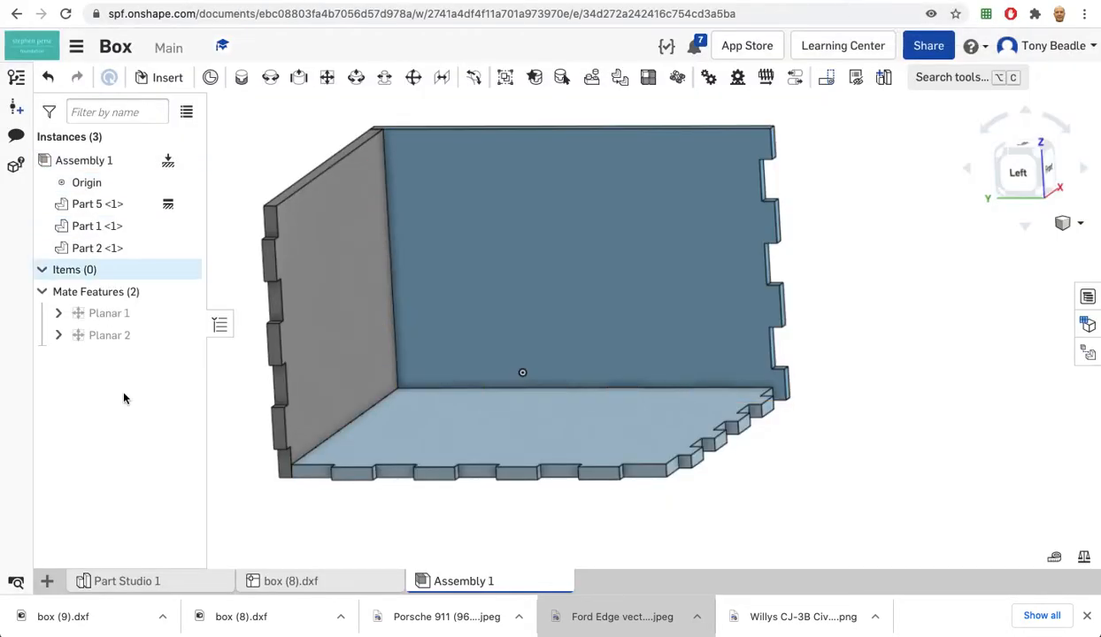
Step: In the Onshape Box document, create a new part studio and import box (9).dxf from Downloads
{"action": "left_click", "coordinate": [48, 581]}
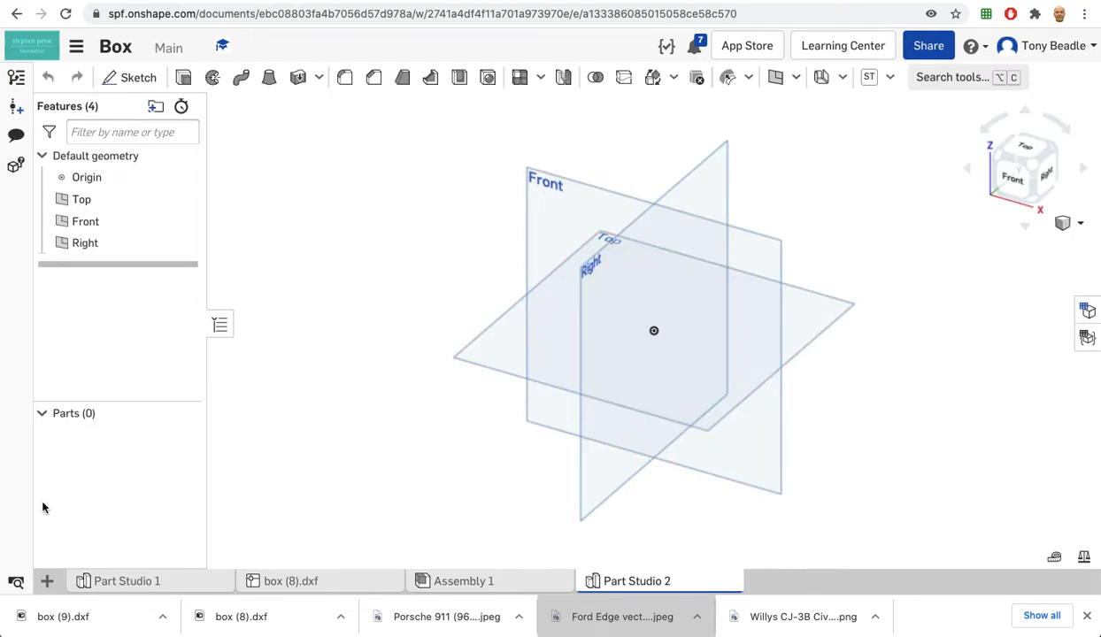
{"action": "left_click", "coordinate": [47, 582]}
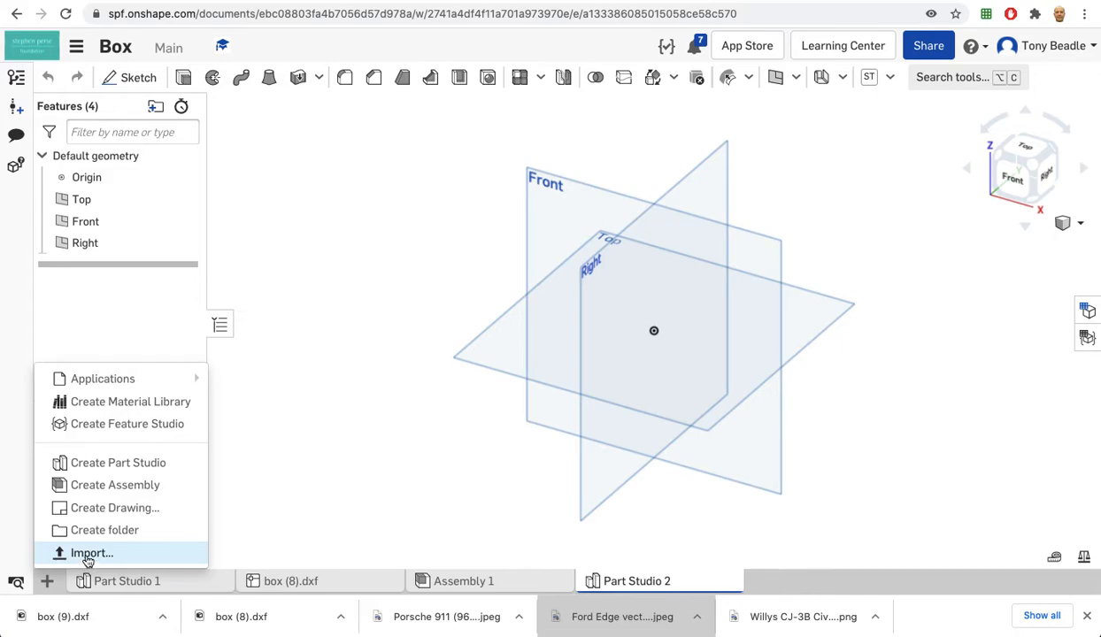
{"action": "left_click", "coordinate": [87, 561]}
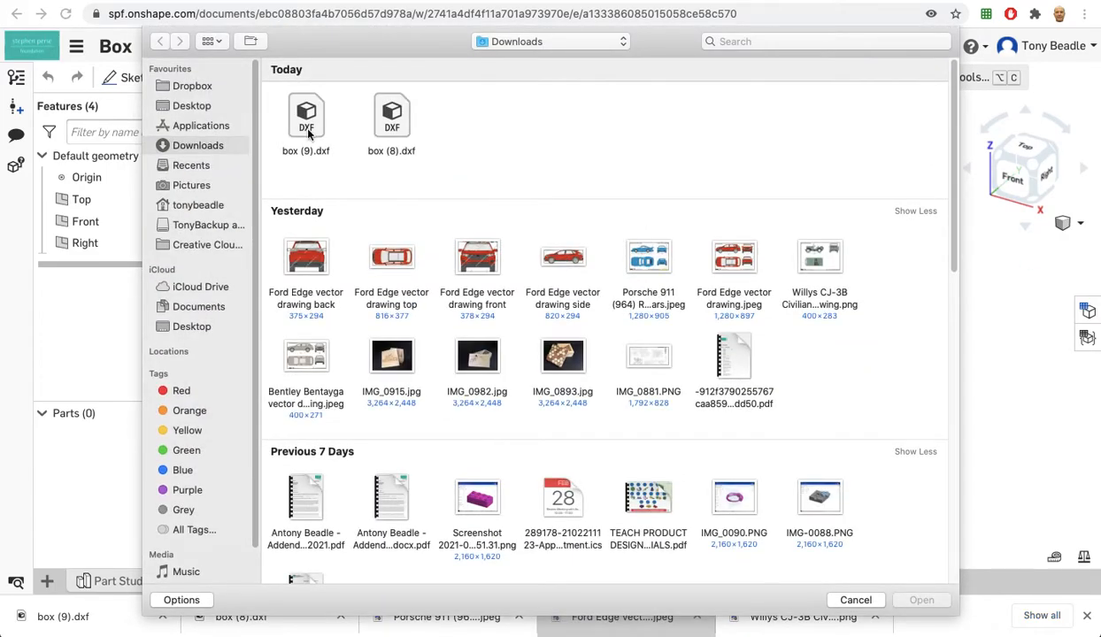
{"action": "left_click", "coordinate": [301, 132]}
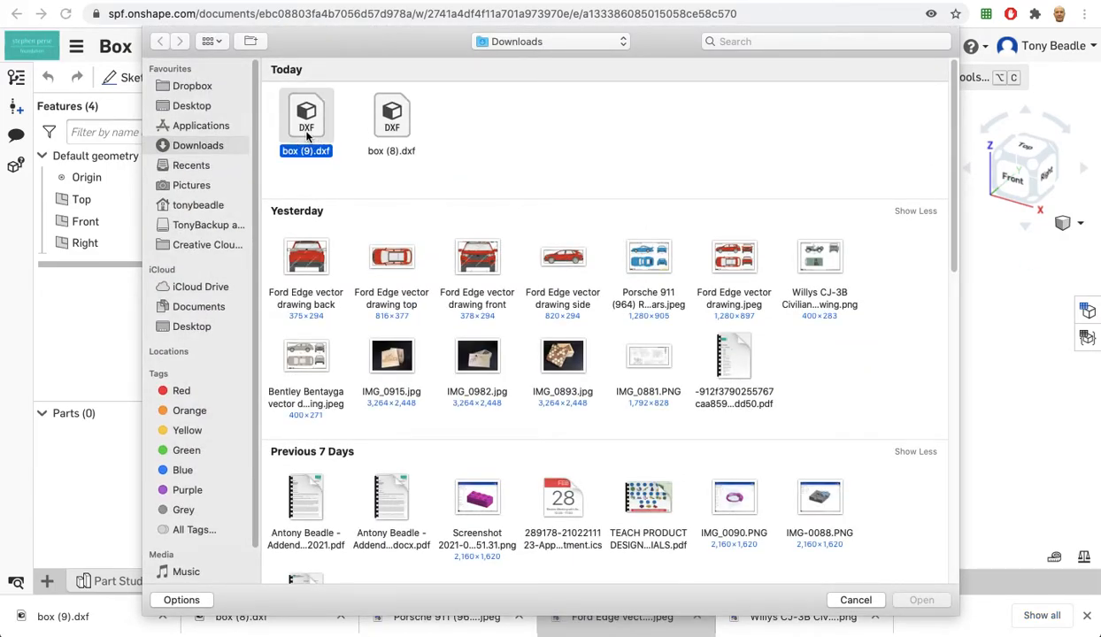
{"action": "left_click", "coordinate": [915, 599]}
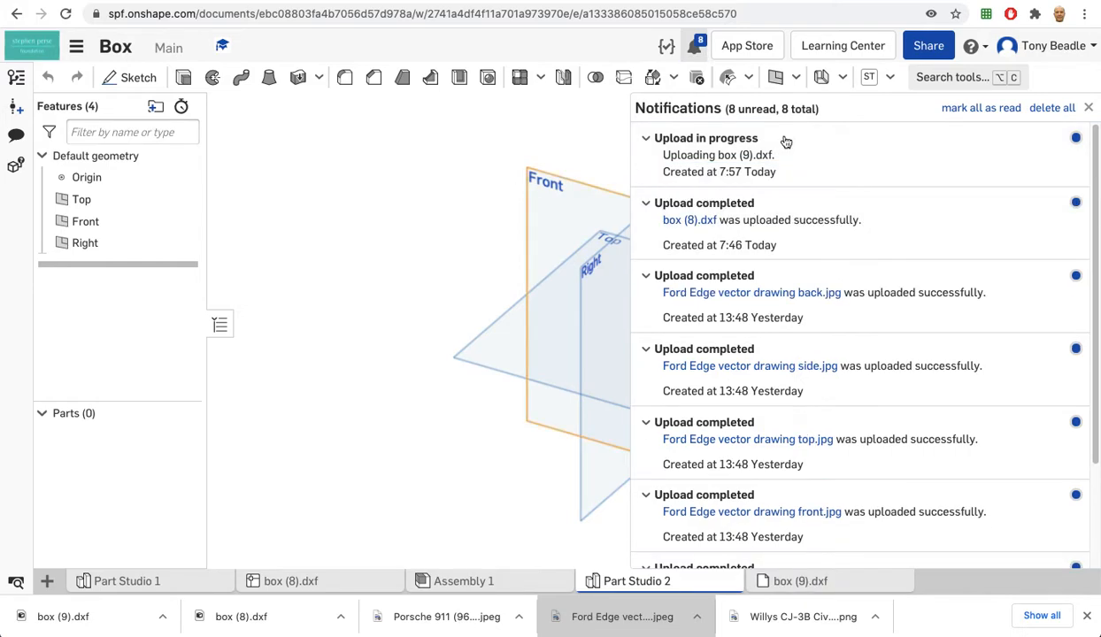
{"action": "left_click", "coordinate": [1091, 109]}
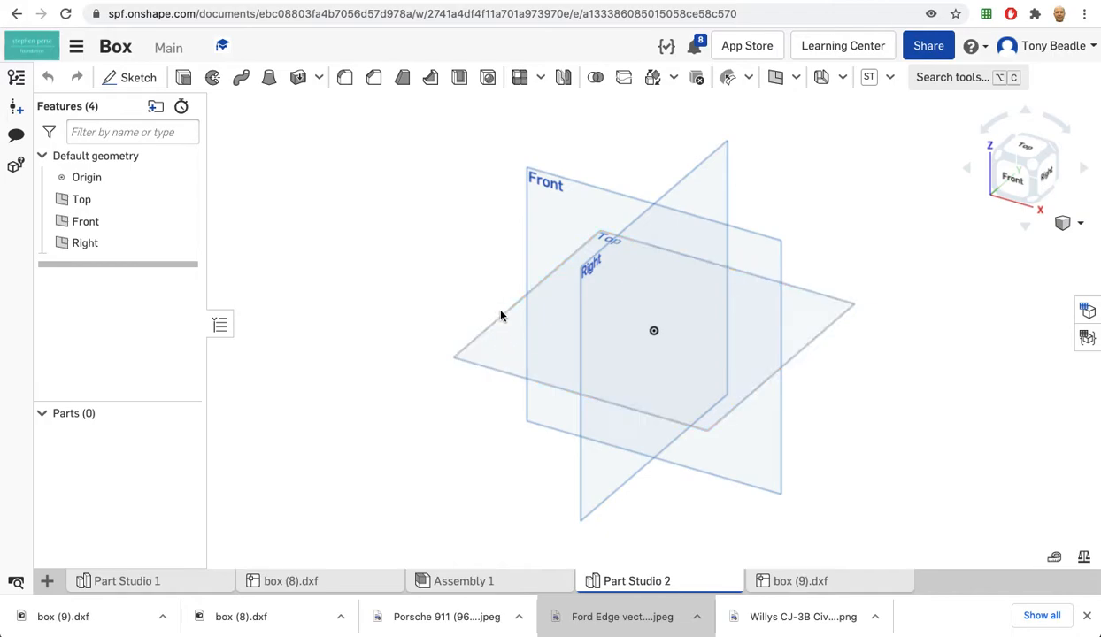
Step: Start a sketch on the Top plane and insert box (9).dxf from the current document into it
{"action": "left_click", "coordinate": [503, 347]}
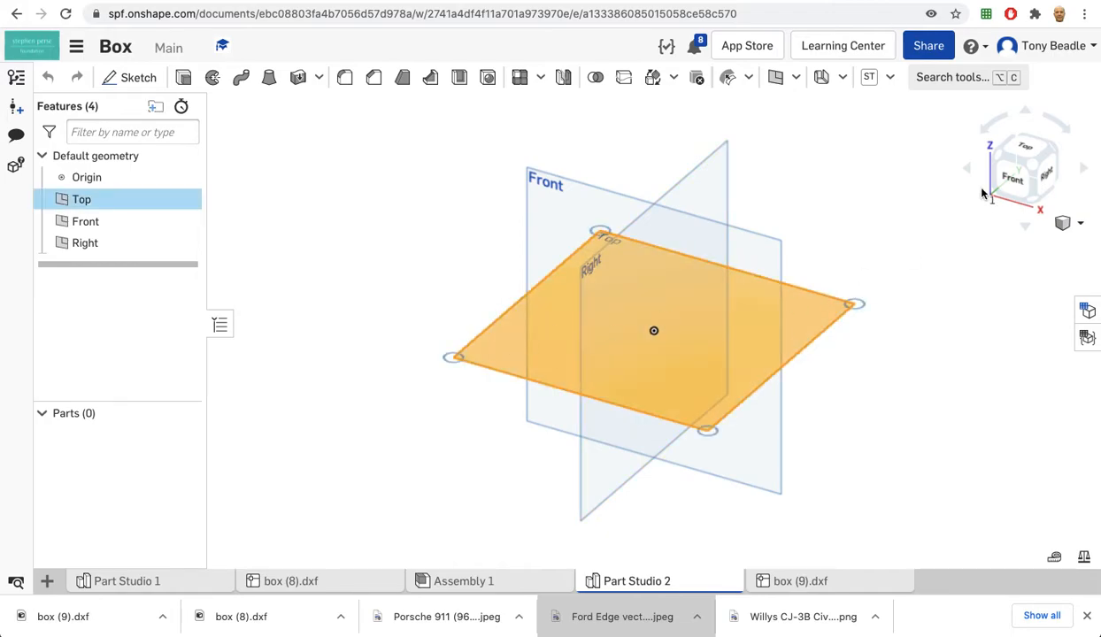
{"action": "left_click", "coordinate": [1026, 150]}
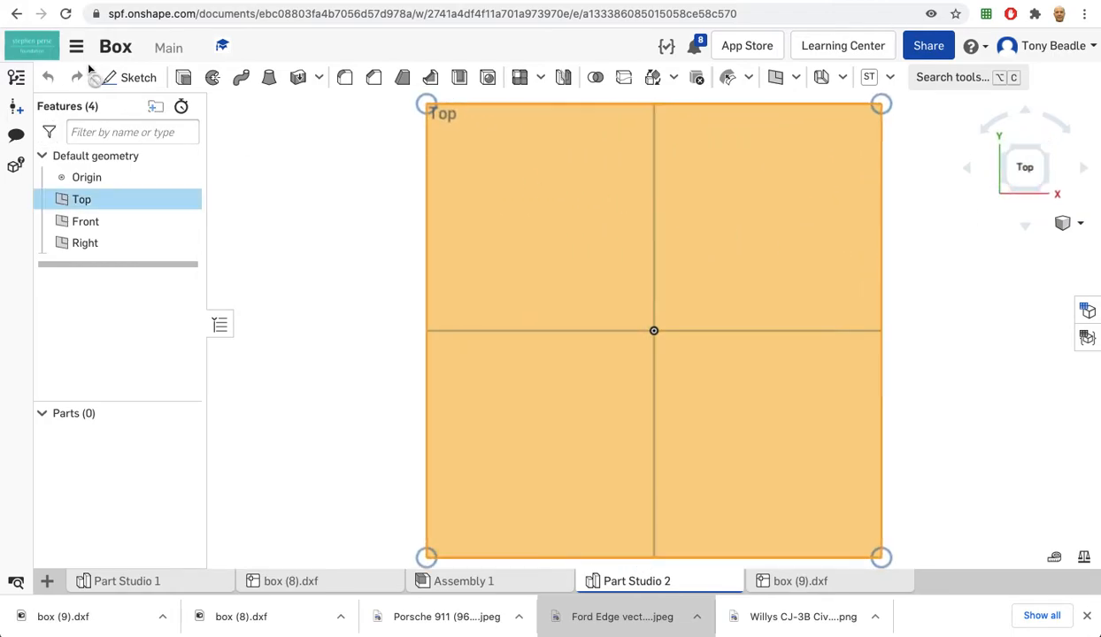
{"action": "left_click", "coordinate": [244, 148]}
{"action": "key", "text": "shift+s"}
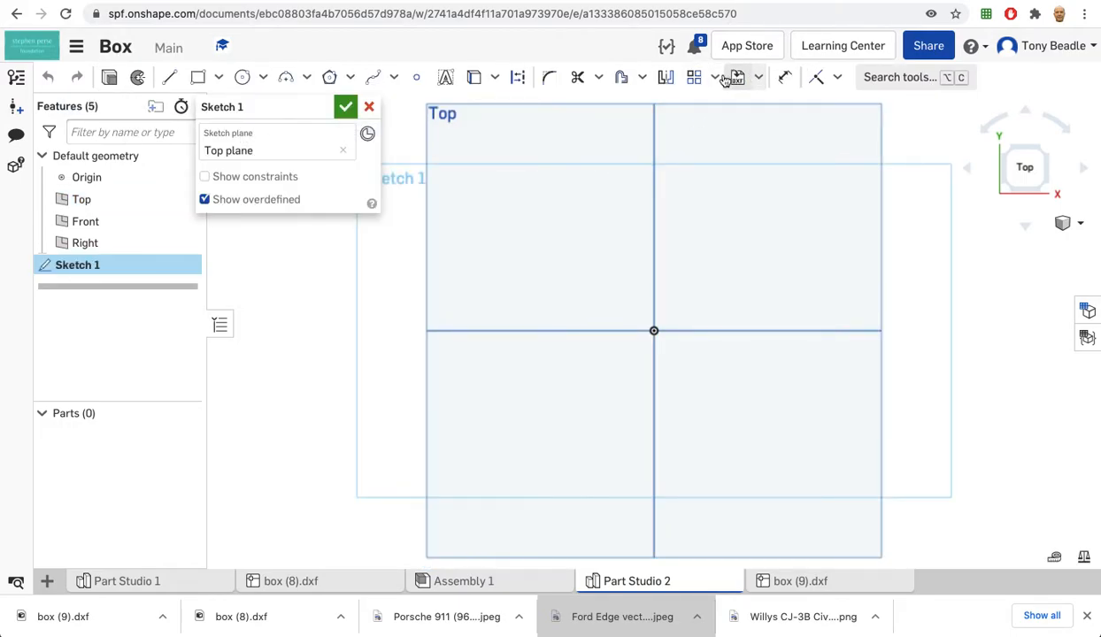
{"action": "left_click", "coordinate": [758, 78]}
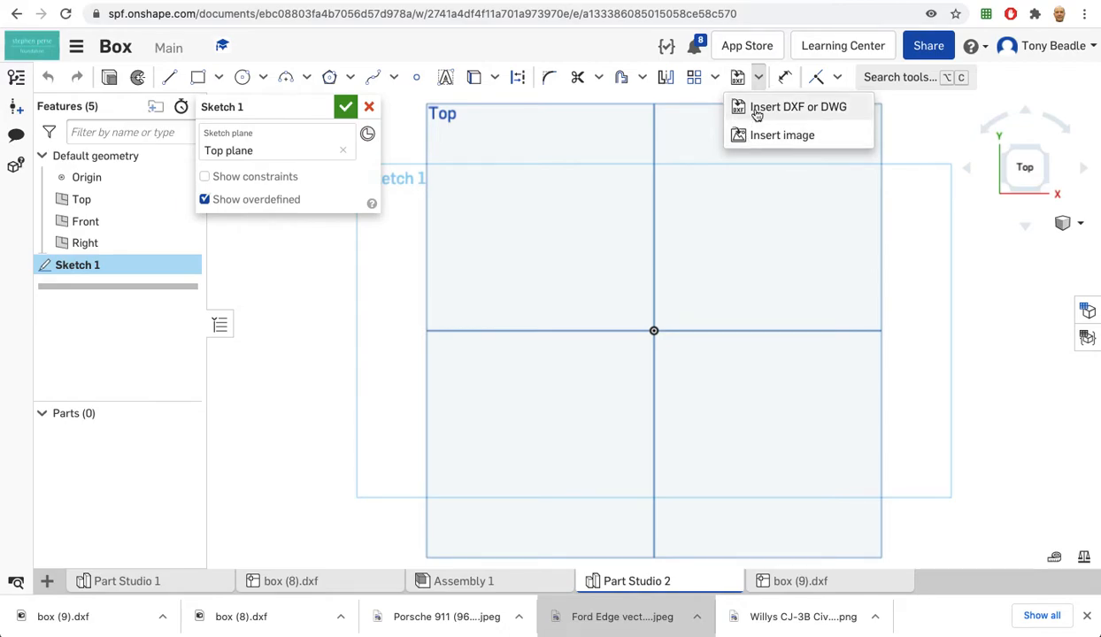
{"action": "left_click", "coordinate": [772, 107]}
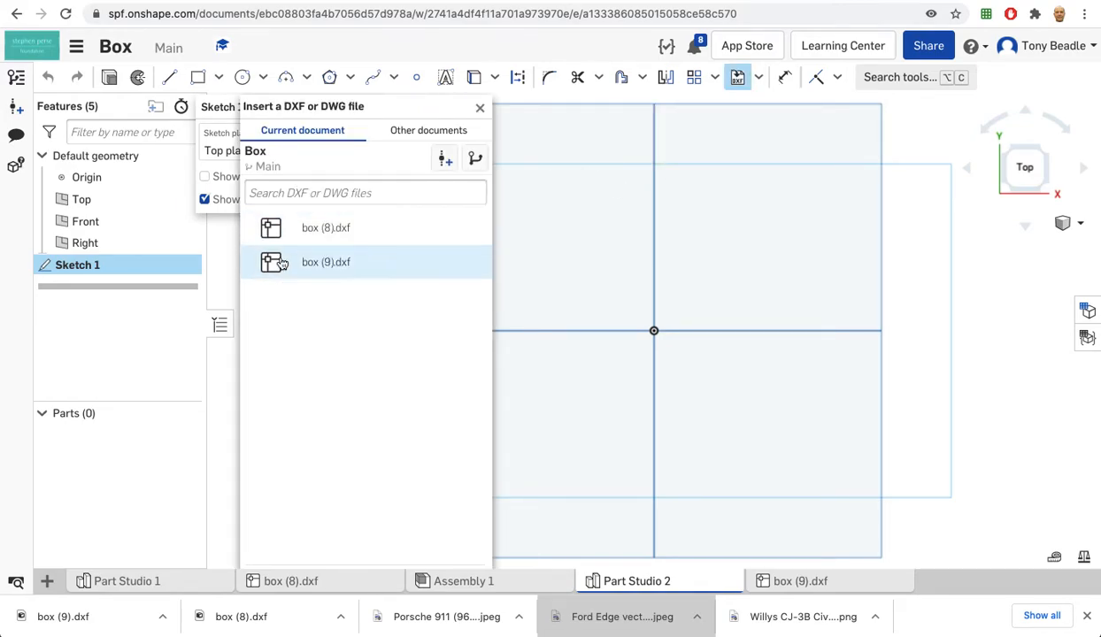
{"action": "left_click", "coordinate": [272, 264]}
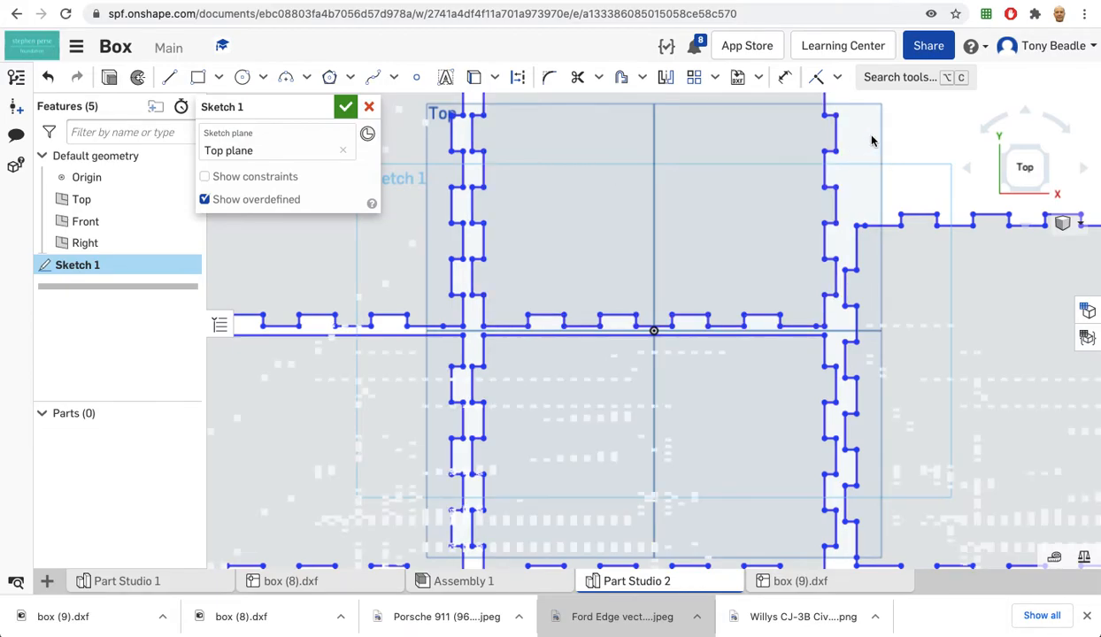
{"action": "scroll", "coordinate": [924, 138], "scroll_direction": "down", "scroll_amount": 3}
{"action": "scroll", "coordinate": [932, 141], "scroll_direction": "down", "scroll_amount": 1}
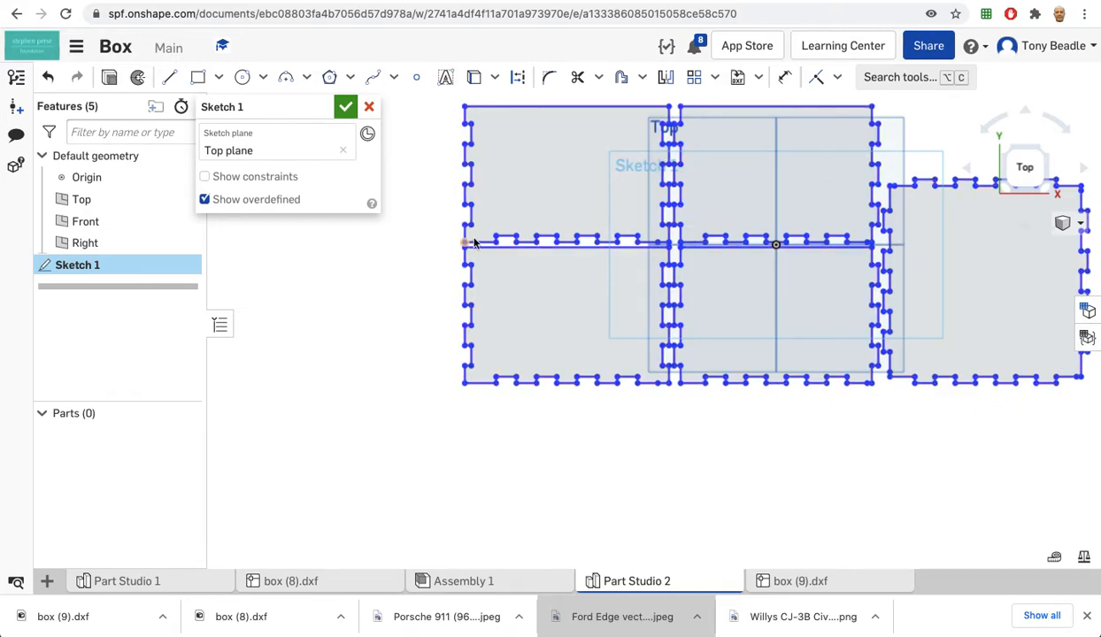
{"action": "mouse_move", "coordinate": [402, 275]}
{"action": "middle_mouse_down"}
{"action": "mouse_move", "coordinate": [283, 297]}
{"action": "mouse_move", "coordinate": [281, 324]}
{"action": "middle_mouse_up"}
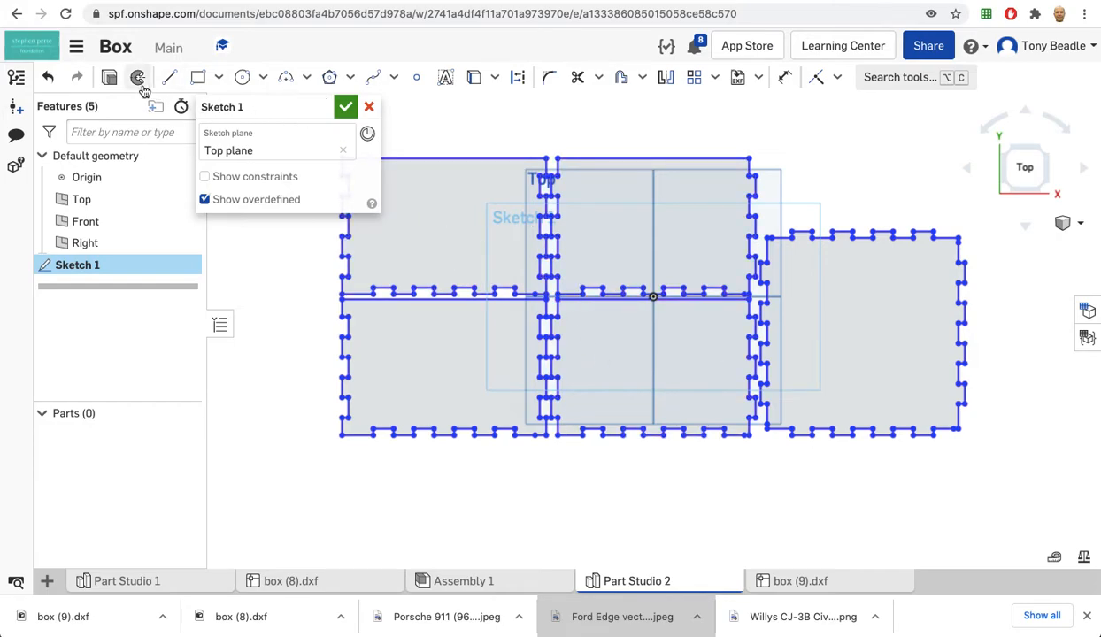
Step: Extrude all five box panels of the sketch as new solids with a depth of 3.8 mm
{"action": "left_click", "coordinate": [110, 80]}
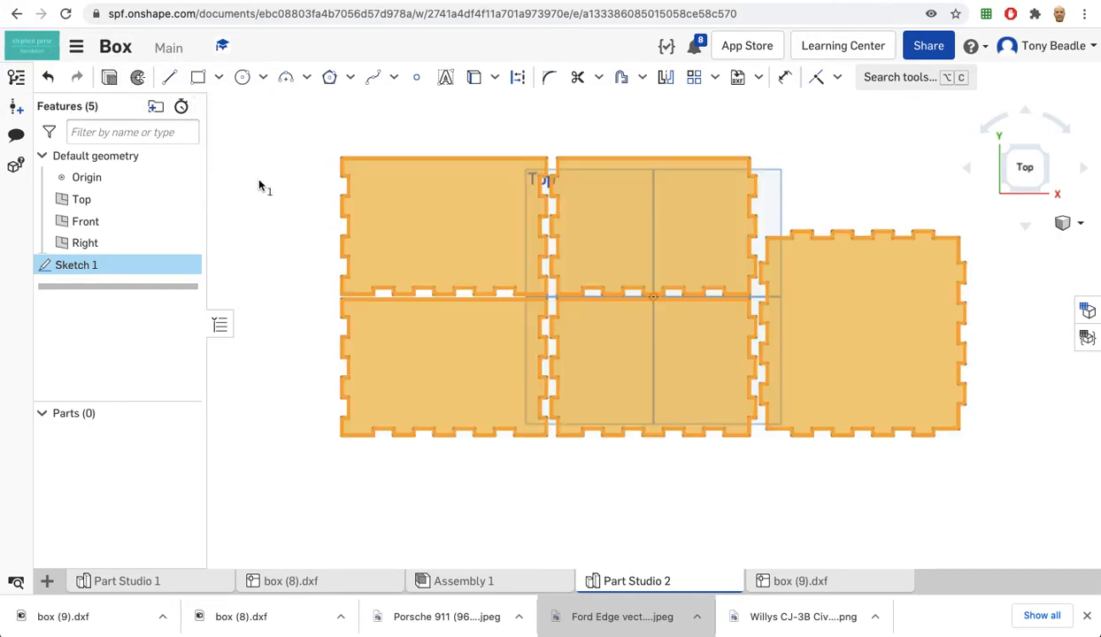
{"action": "left_click", "coordinate": [339, 243]}
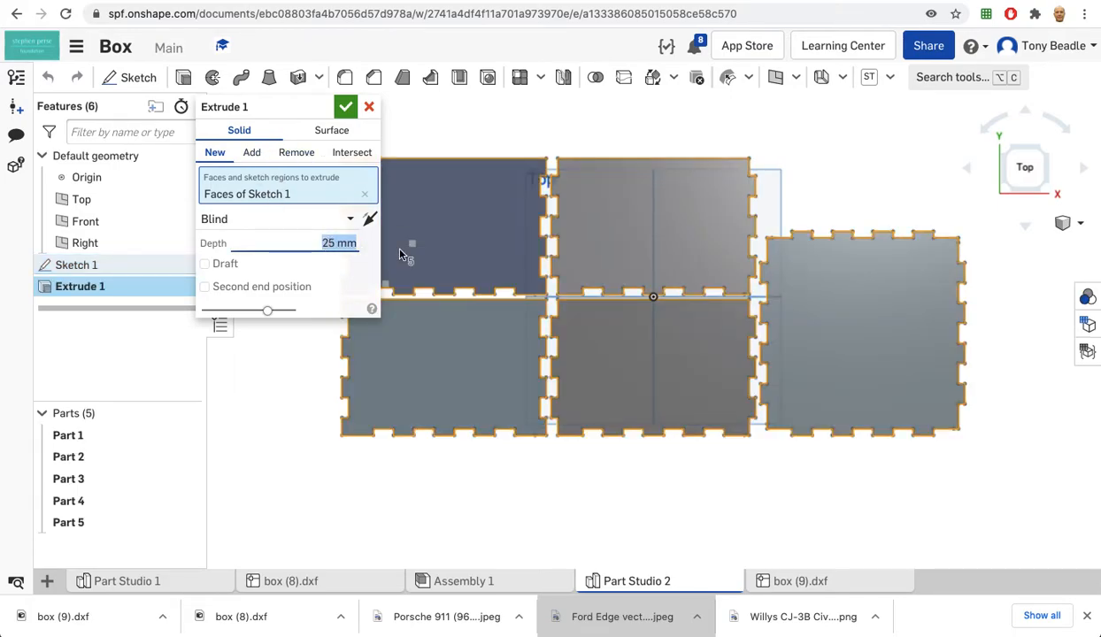
{"action": "type", "text": "3.8"}
{"action": "left_click", "coordinate": [345, 108]}
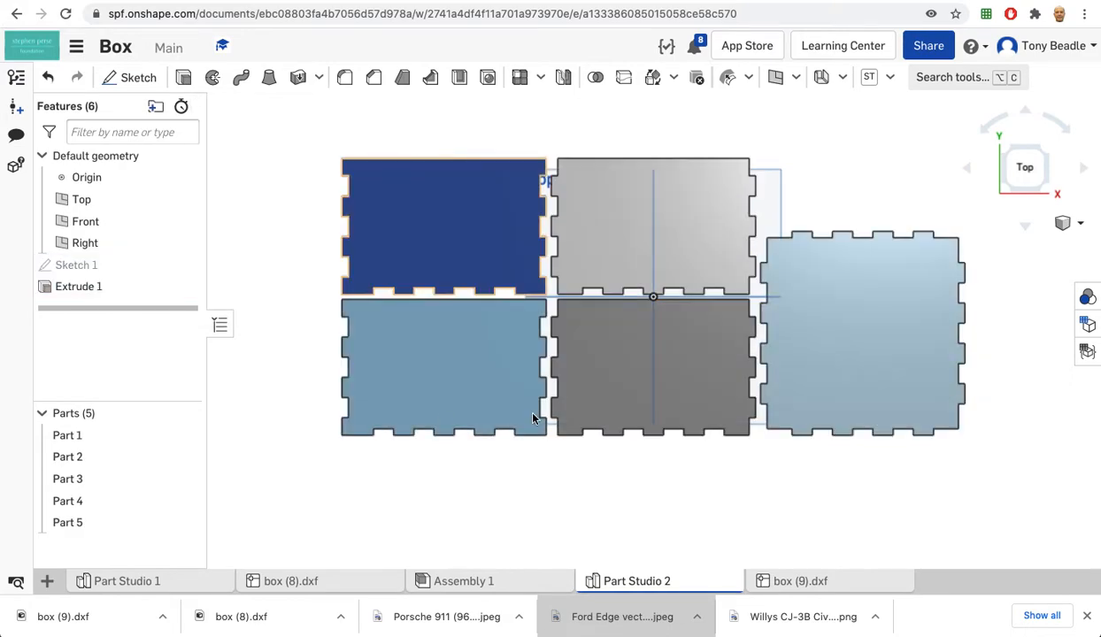
Step: Inspect the extruded panels at an angle and create a new assembly in the document
{"action": "right_click_drag", "start_coordinate": [581, 510], "coordinate": [593, 460]}
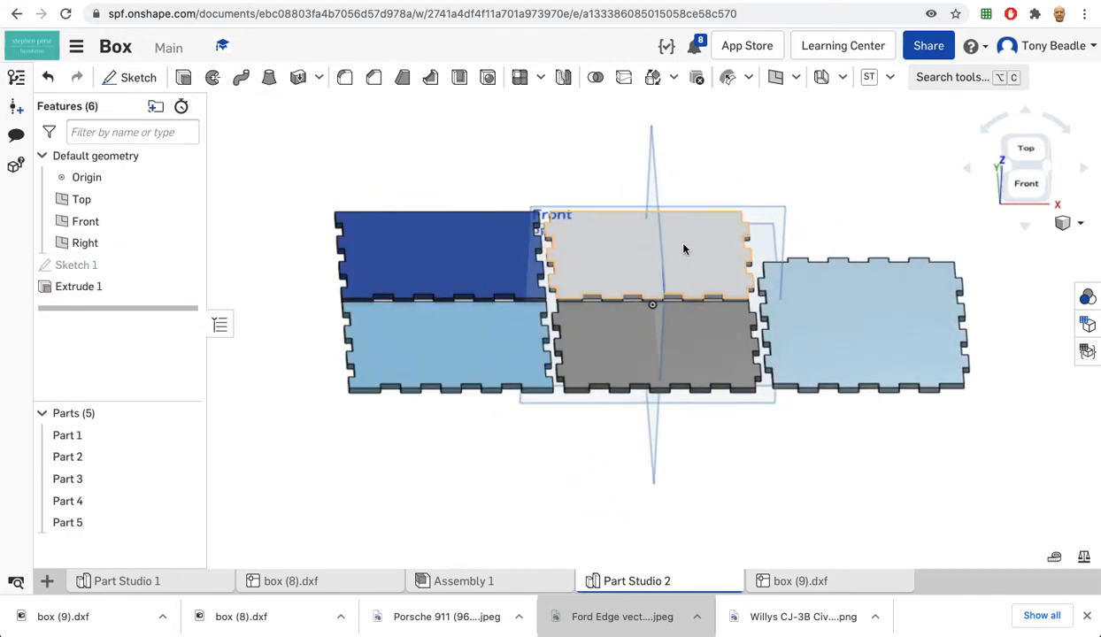
{"action": "mouse_move", "coordinate": [747, 456]}
{"action": "right_mouse_down"}
{"action": "mouse_move", "coordinate": [725, 455]}
{"action": "mouse_move", "coordinate": [747, 464]}
{"action": "right_mouse_up"}
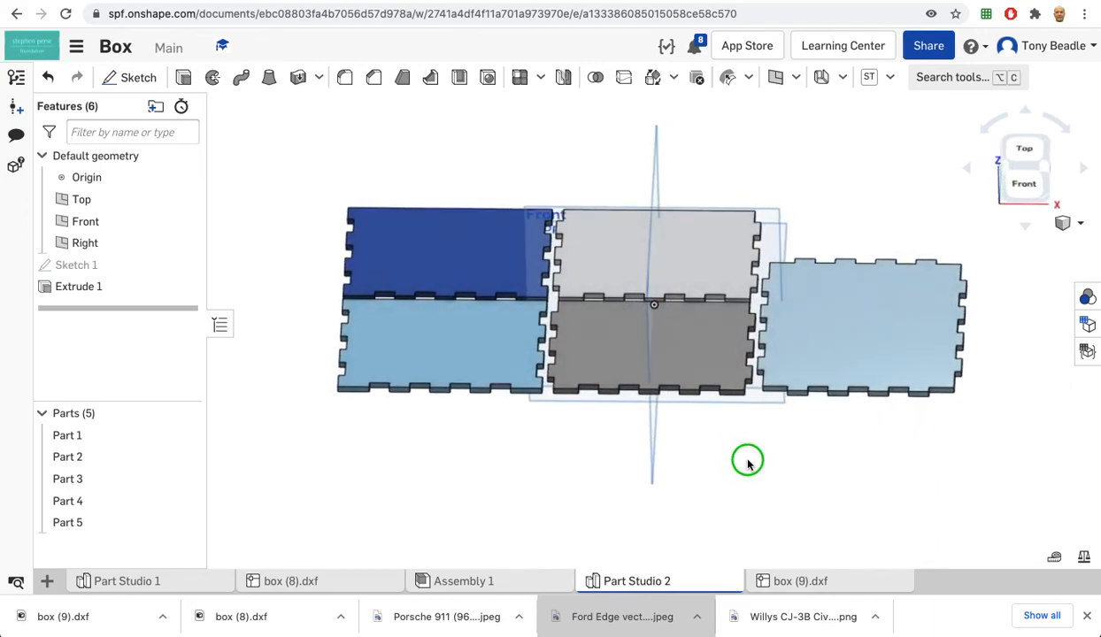
{"action": "left_click", "coordinate": [49, 581]}
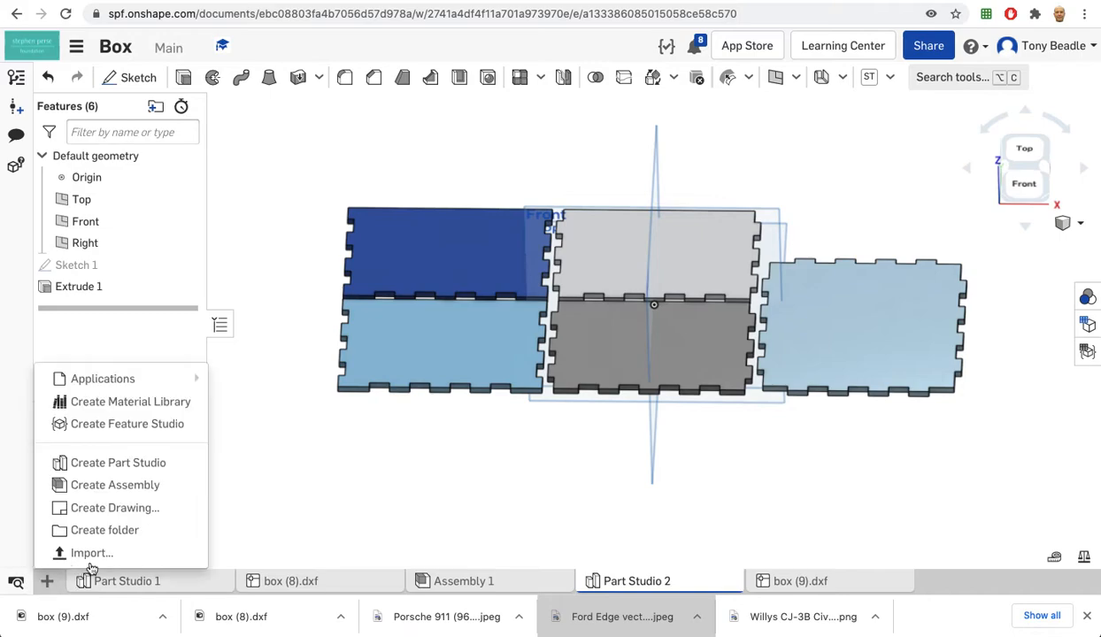
{"action": "left_click", "coordinate": [121, 486]}
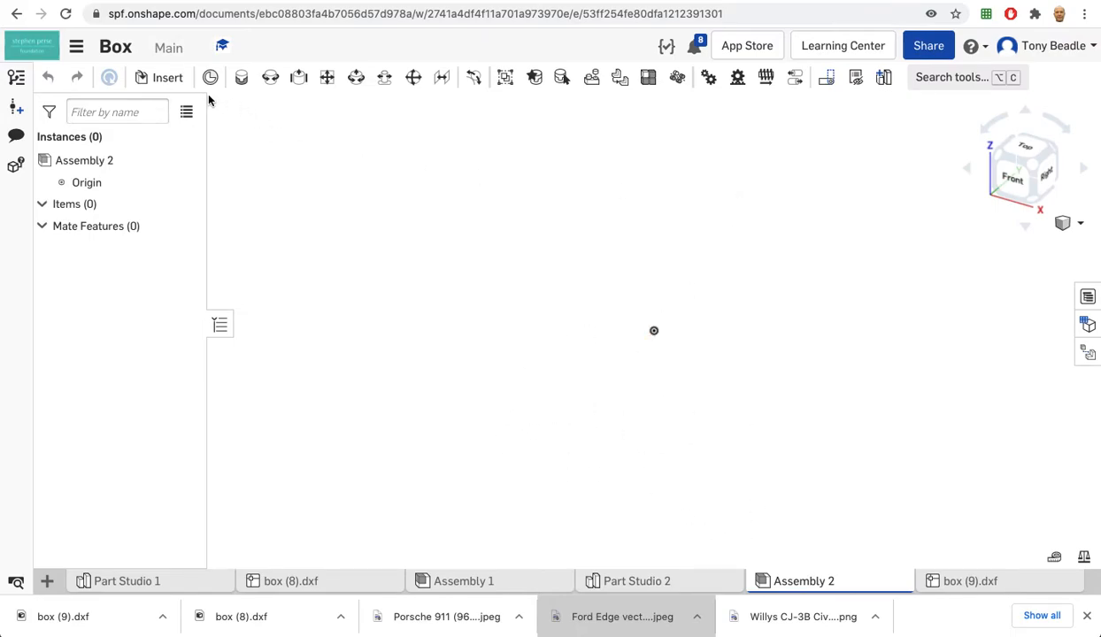
Step: Insert all five box panels from Part Studio 2 into the assembly at their original positions
{"action": "left_click", "coordinate": [167, 77]}
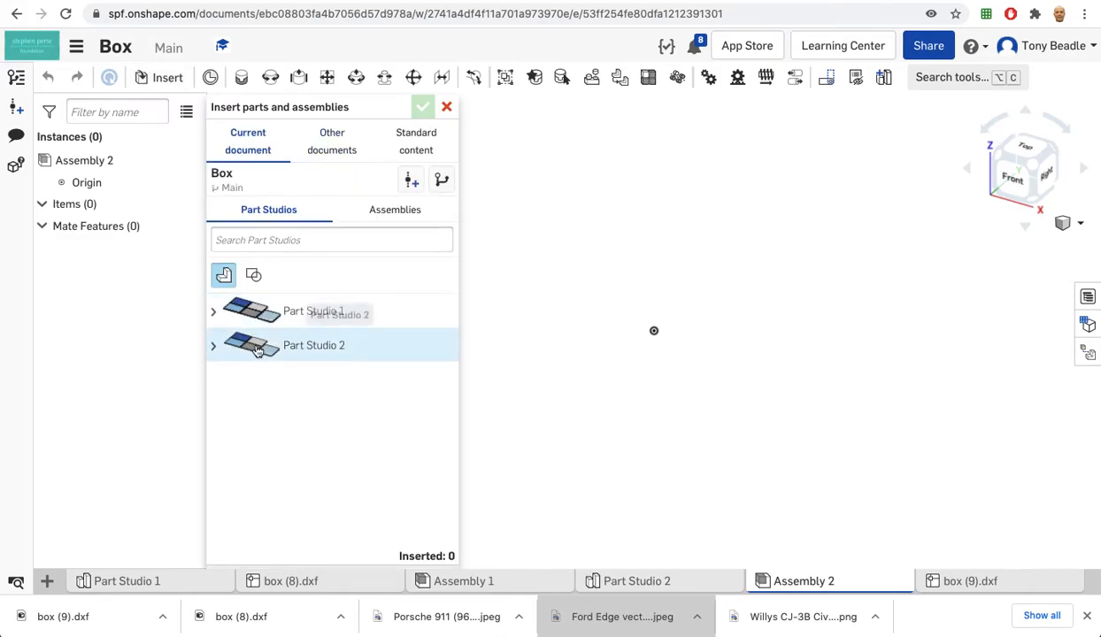
{"action": "left_click", "coordinate": [255, 351]}
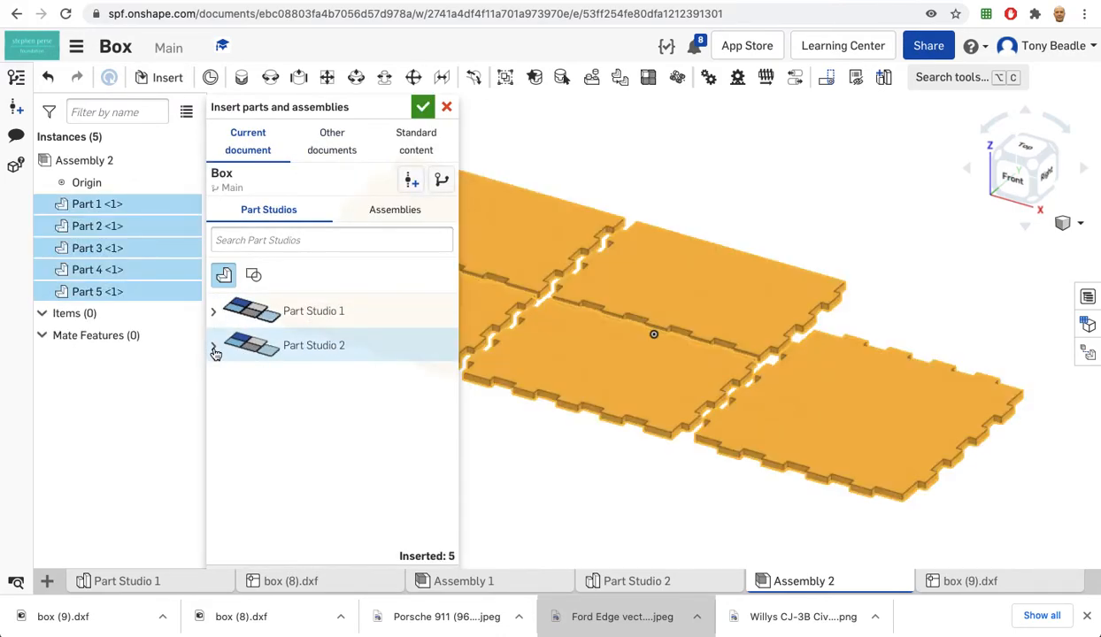
{"action": "left_click", "coordinate": [214, 348]}
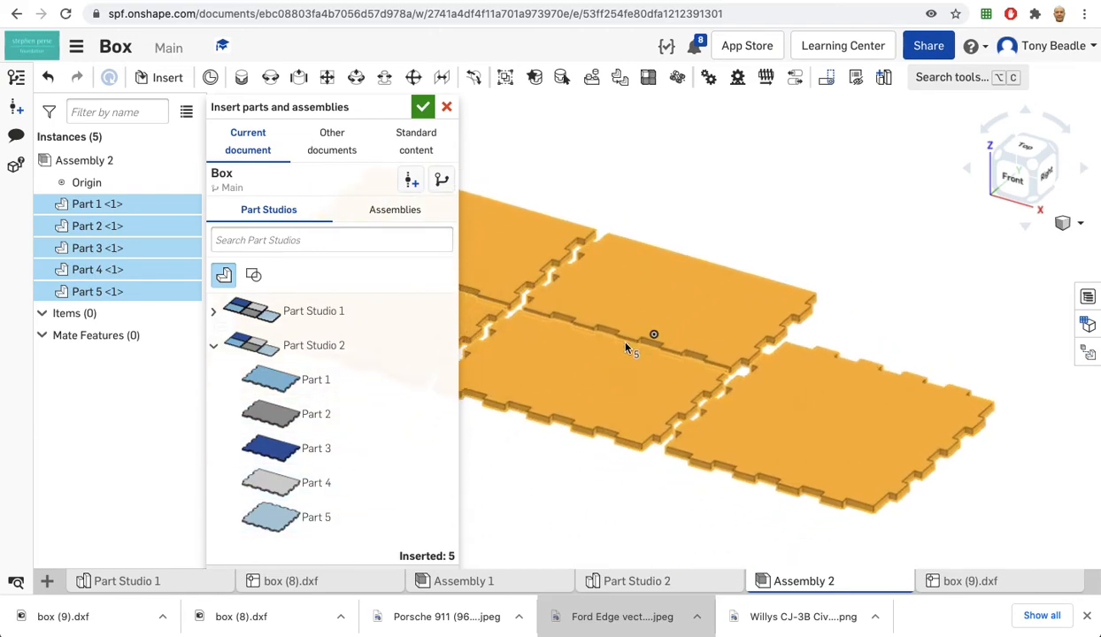
{"action": "left_click", "coordinate": [631, 346]}
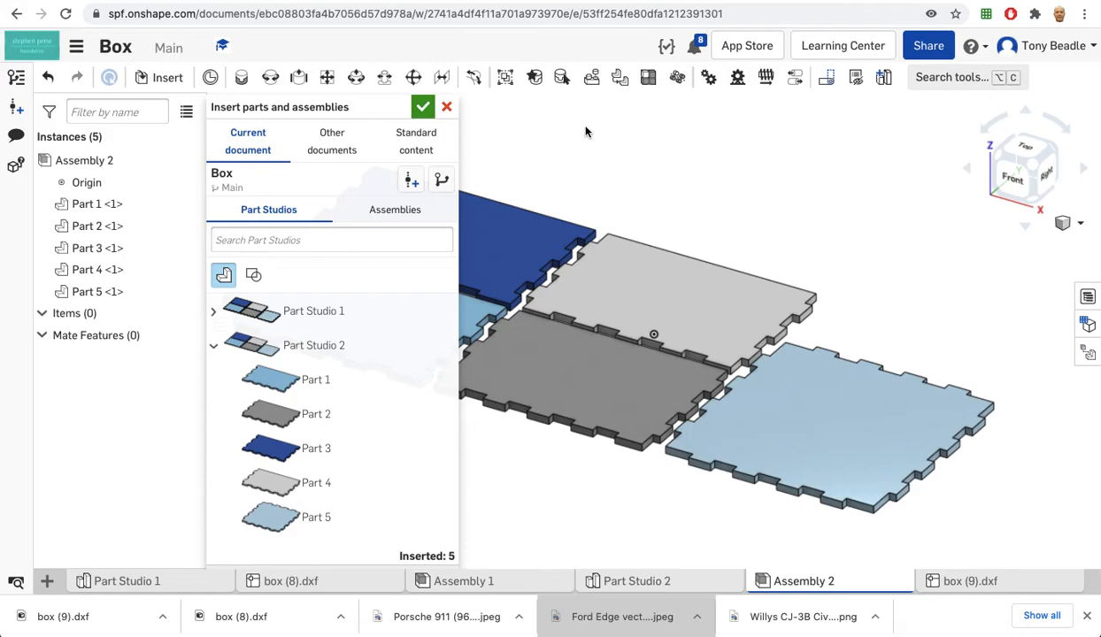
{"action": "left_click", "coordinate": [423, 107]}
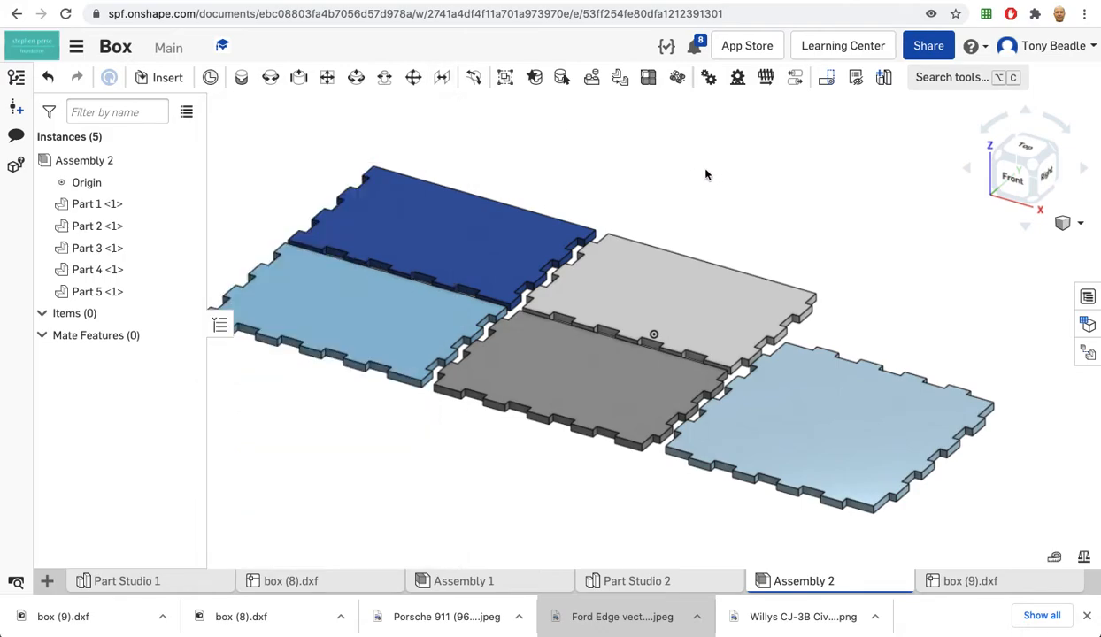
Step: Fix the base panel, Part 5, in place in the assembly
{"action": "left_click", "coordinate": [841, 426]}
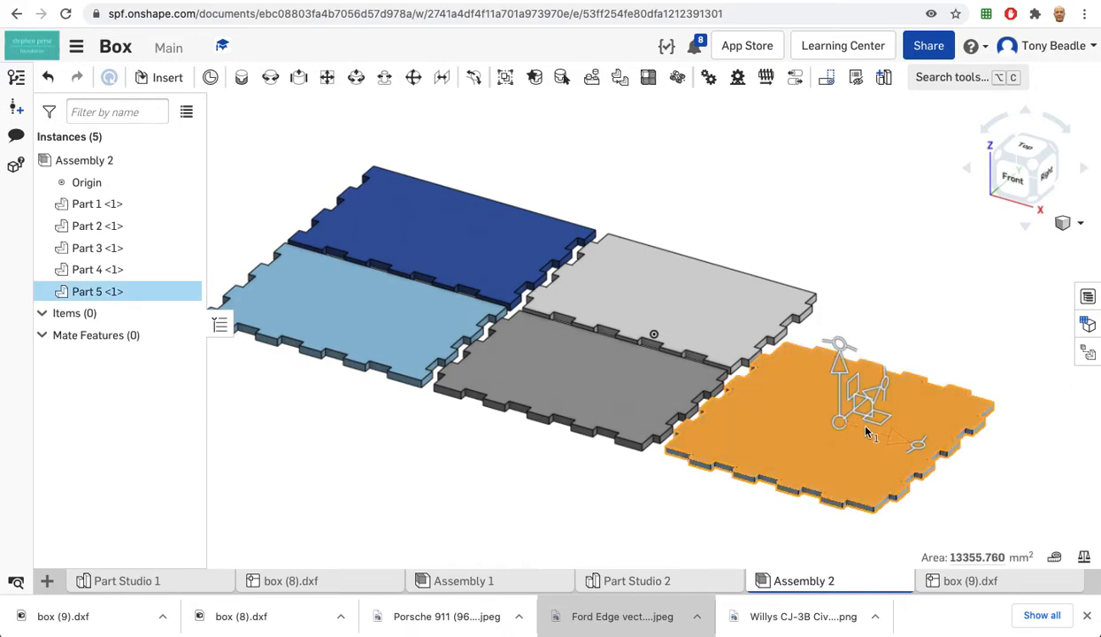
{"action": "right_click", "coordinate": [797, 399]}
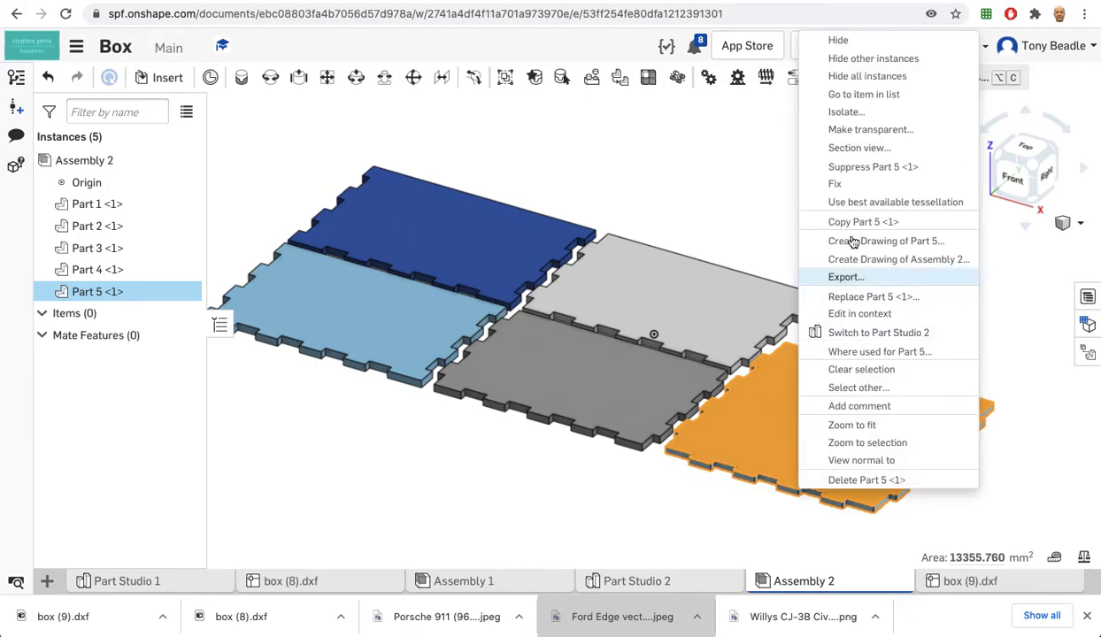
{"action": "left_click", "coordinate": [845, 185]}
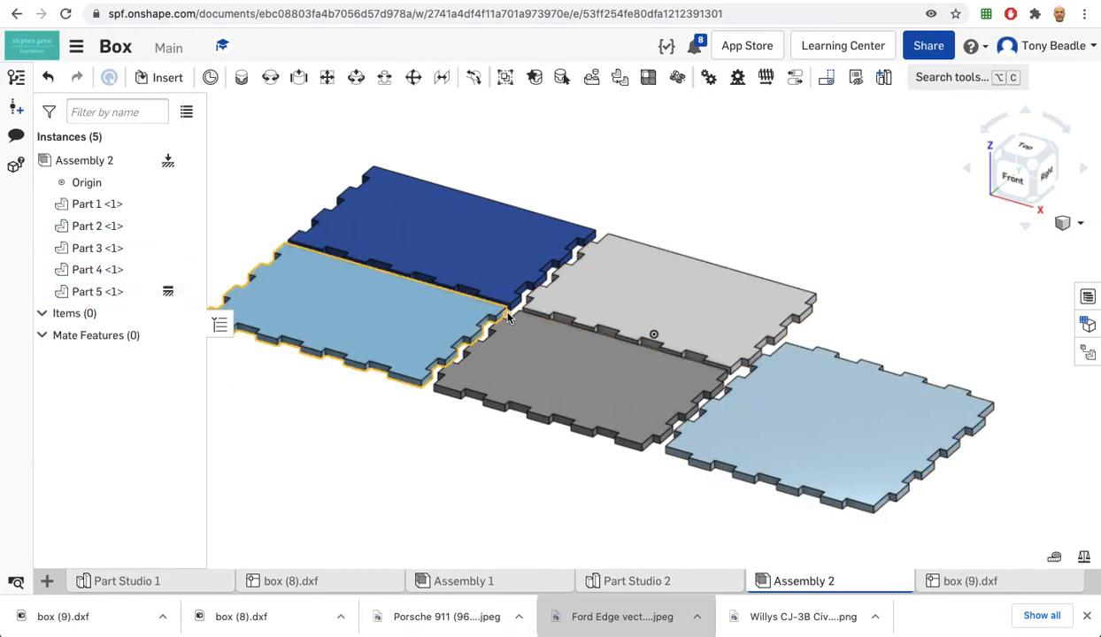
Step: Move the dark blue panel, Part 3, away from its neighbouring panels in its own plane
{"action": "left_click", "coordinate": [505, 251]}
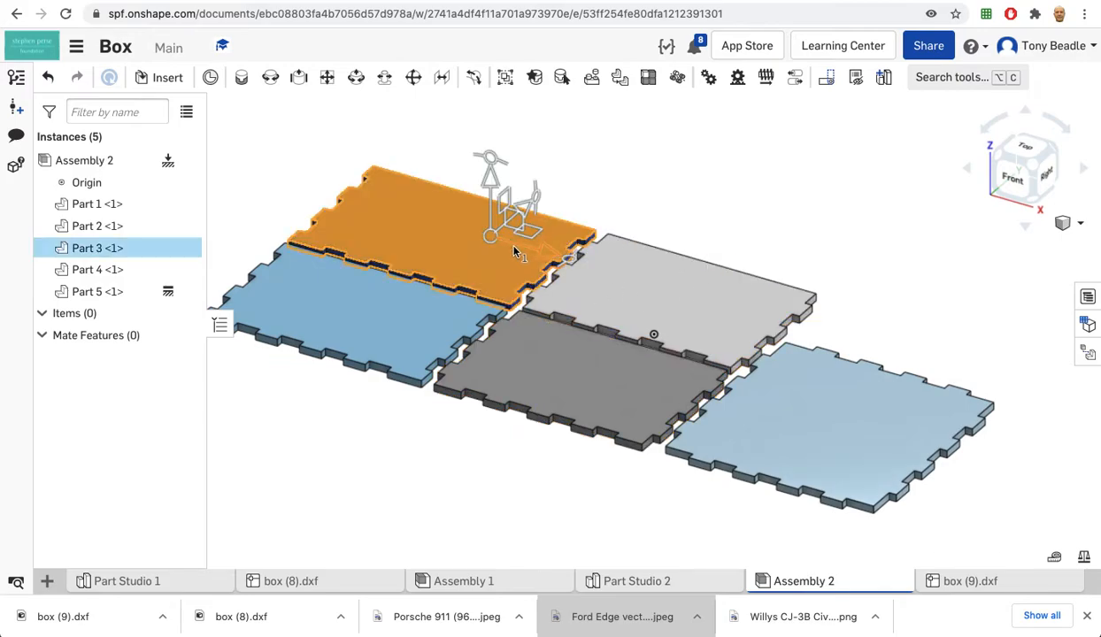
{"action": "left_click_drag", "start_coordinate": [522, 209], "coordinate": [607, 149]}
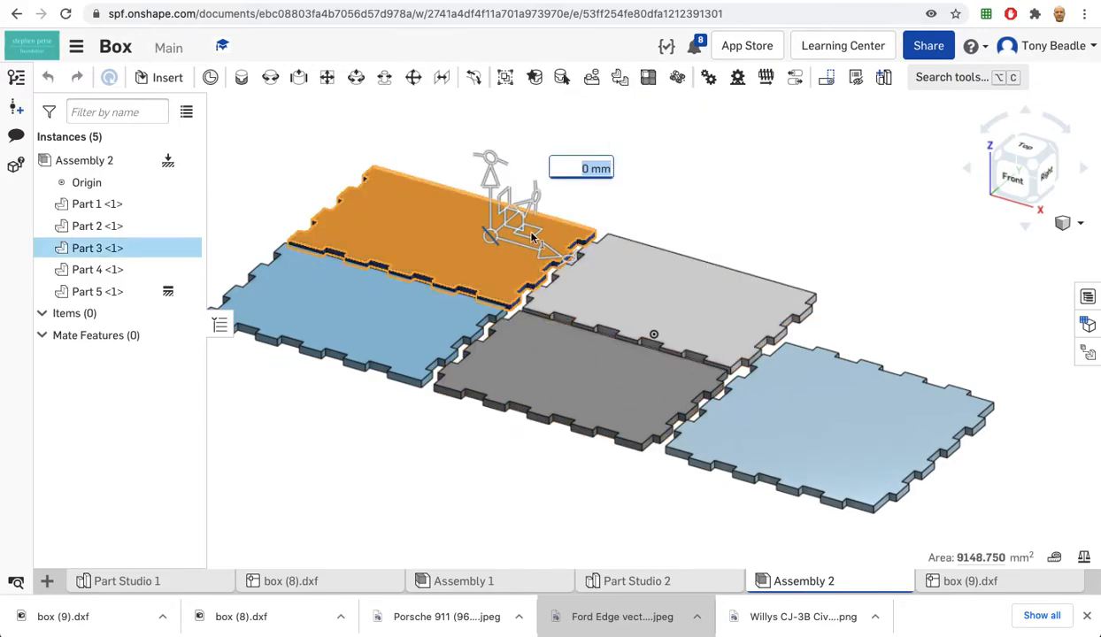
{"action": "left_click", "coordinate": [428, 127]}
{"action": "left_click", "coordinate": [492, 198]}
{"action": "left_click_drag", "start_coordinate": [531, 186], "coordinate": [687, 158]}
{"action": "left_click", "coordinate": [706, 168]}
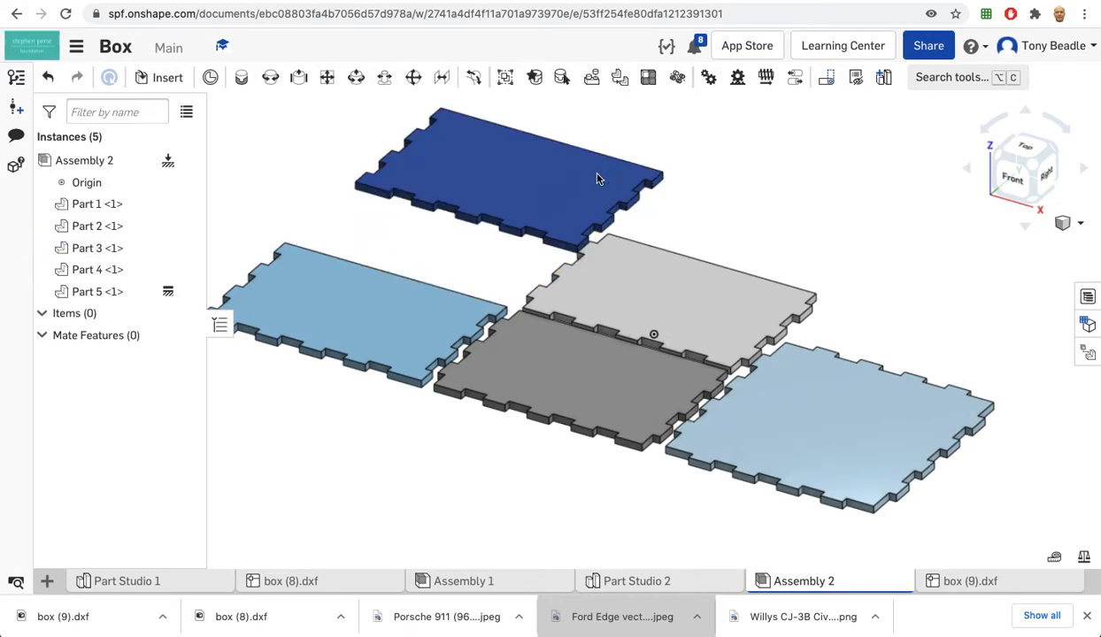
{"action": "left_click", "coordinate": [560, 167]}
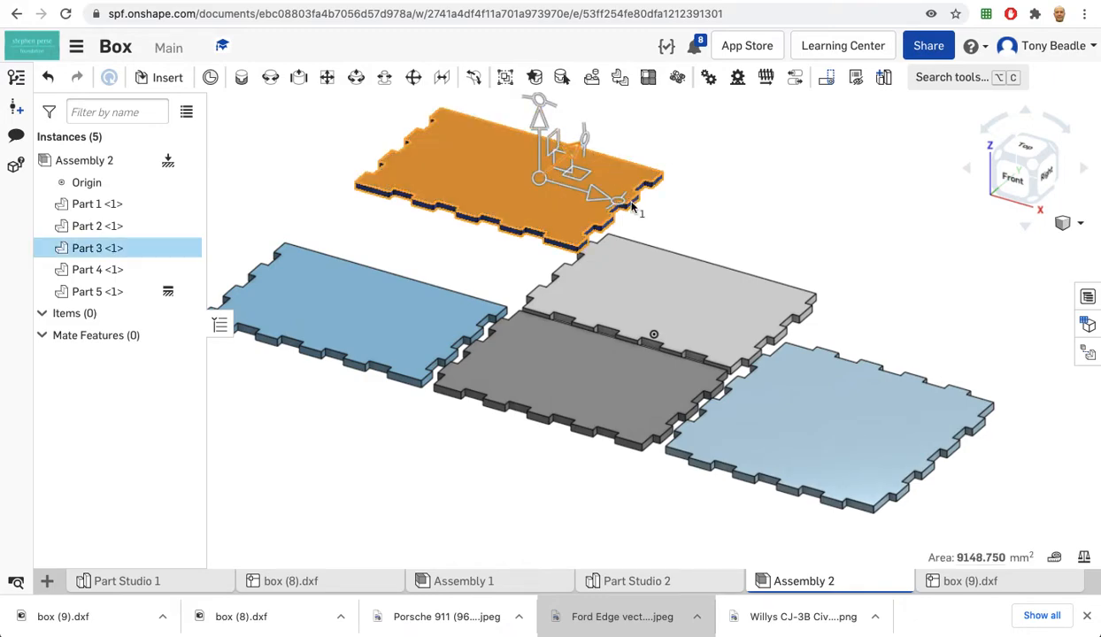
{"action": "left_click", "coordinate": [781, 222]}
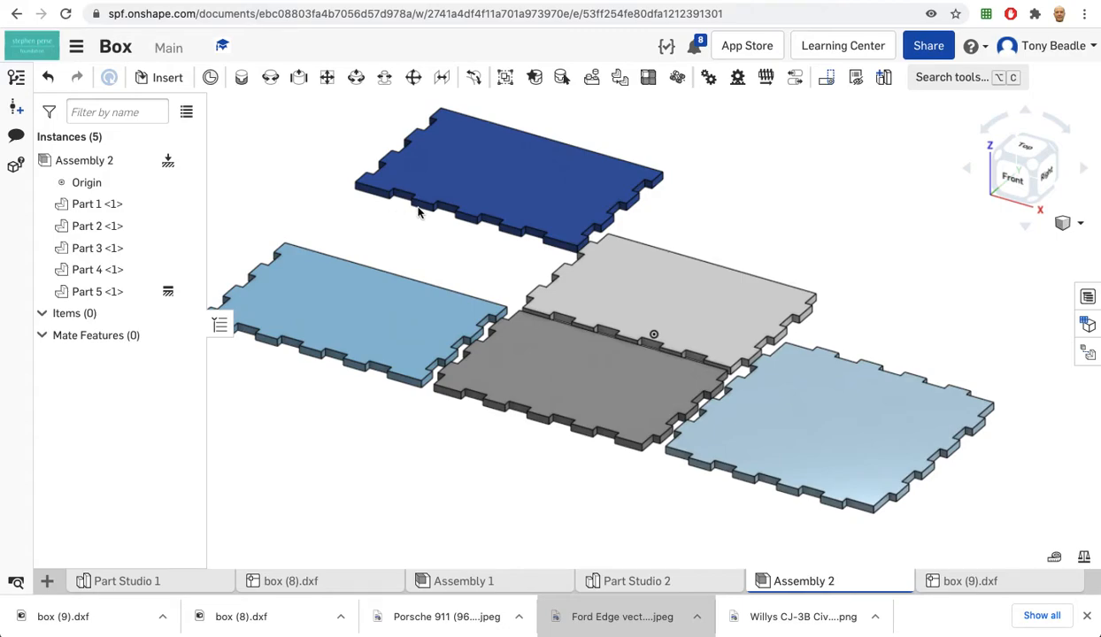
Step: Start a planar mate using the side face of the first notch on Part 3's jointed long edge
{"action": "scroll", "coordinate": [439, 208], "scroll_direction": "up", "scroll_amount": 5}
{"action": "scroll", "coordinate": [439, 208], "scroll_direction": "up", "scroll_amount": 4}
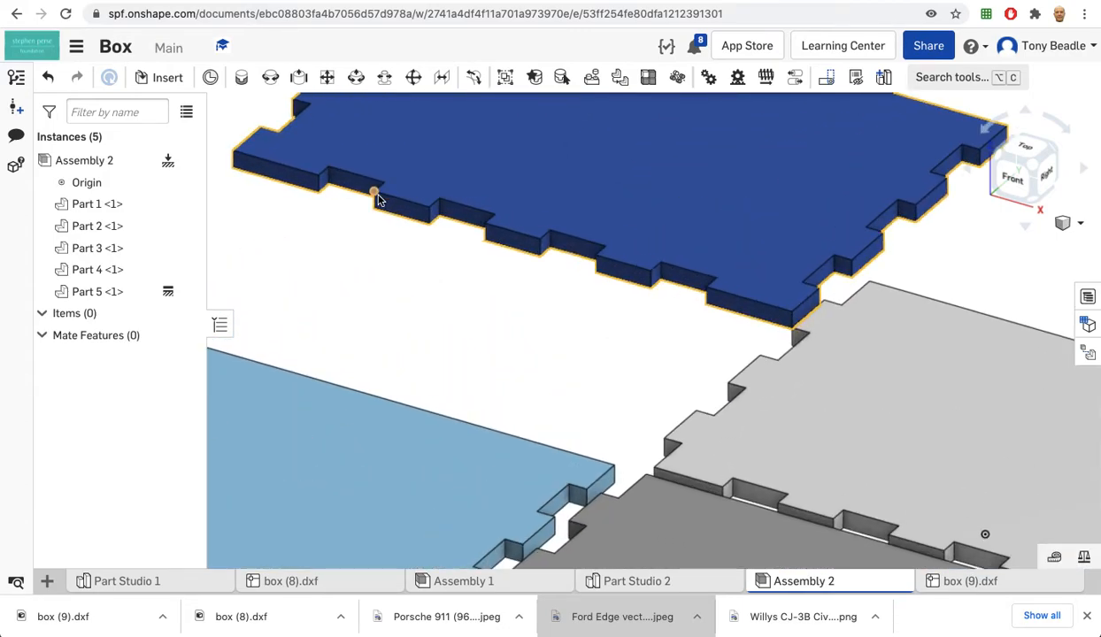
{"action": "left_click", "coordinate": [327, 77]}
{"action": "scroll", "coordinate": [434, 276], "scroll_direction": "up", "scroll_amount": 10}
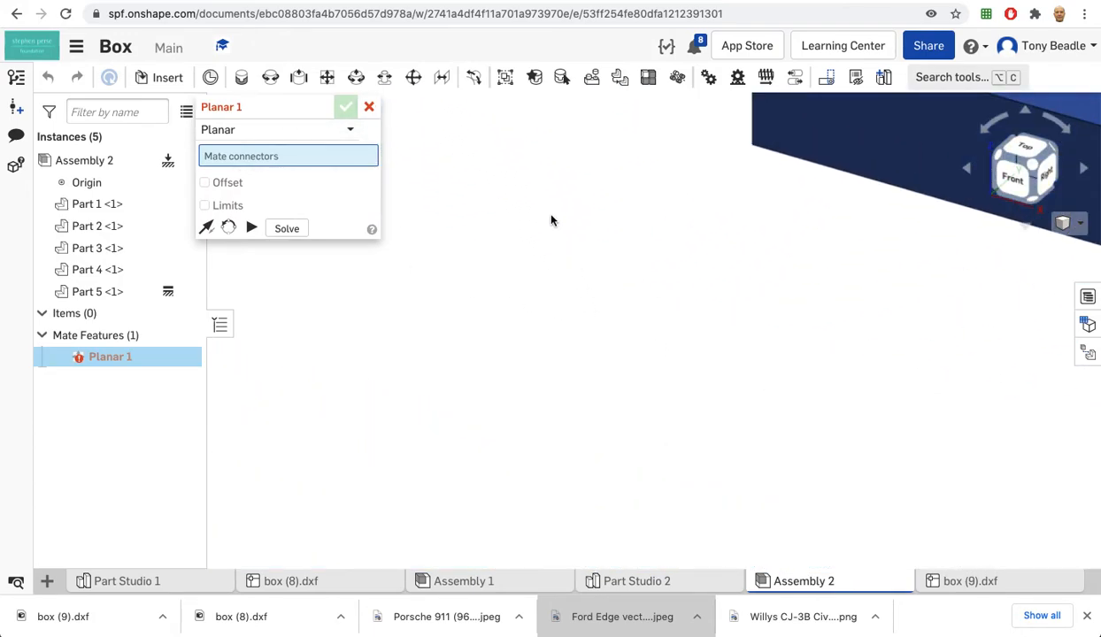
{"action": "scroll", "coordinate": [539, 213], "scroll_direction": "down", "scroll_amount": 6}
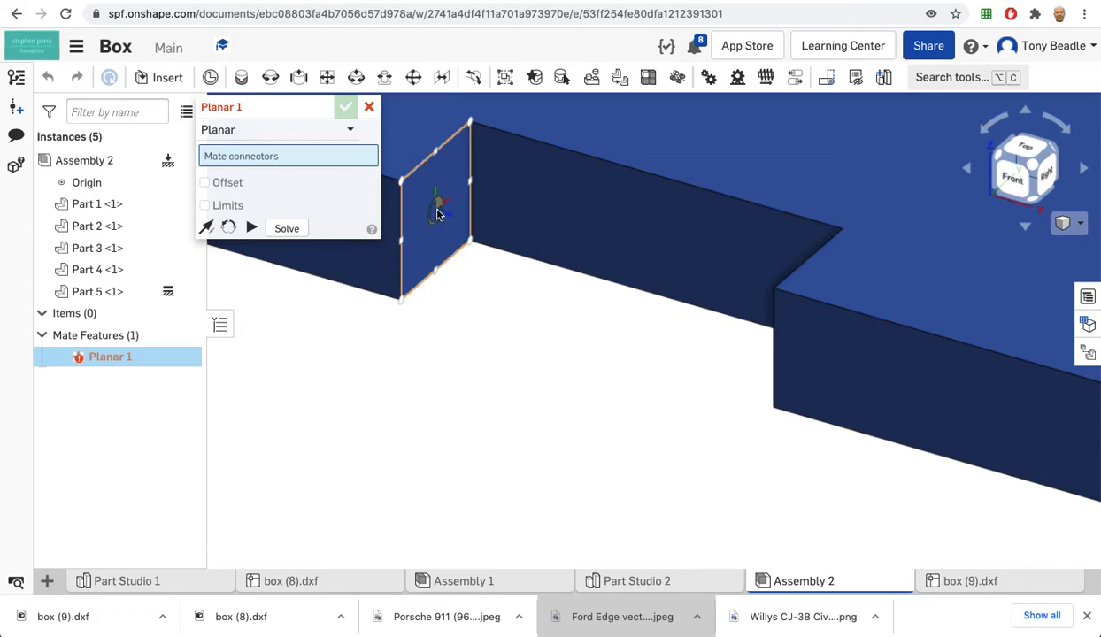
{"action": "left_click", "coordinate": [437, 212]}
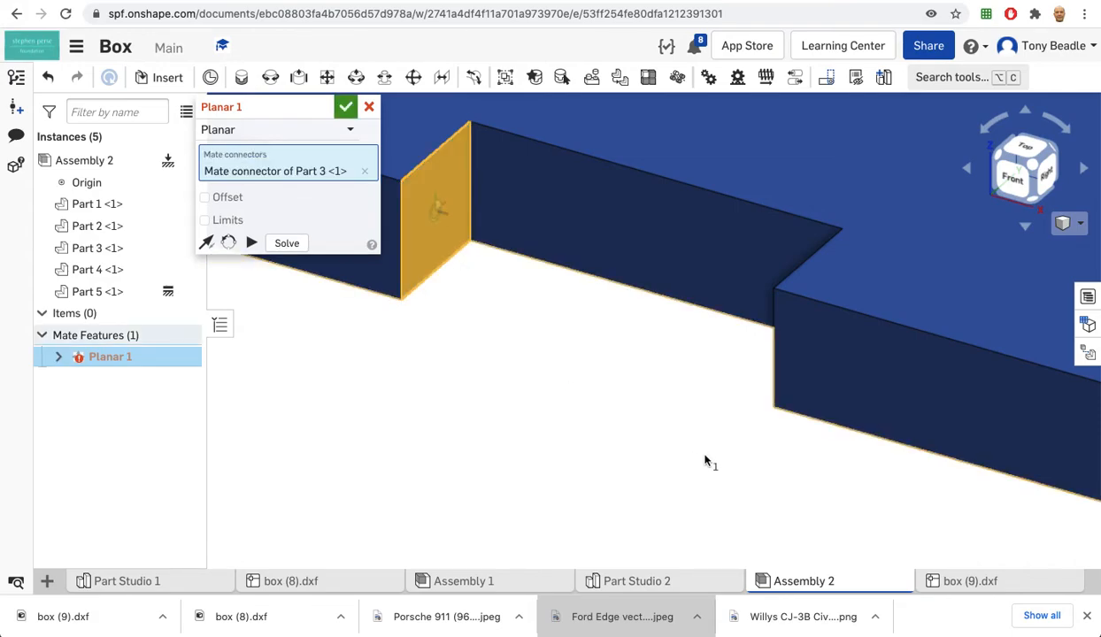
Step: Choose the matching side face of the finger near Part 5's corner as the planar mate's second connector
{"action": "scroll", "coordinate": [706, 460], "scroll_direction": "down", "scroll_amount": 4}
{"action": "scroll", "coordinate": [474, 246], "scroll_direction": "down", "scroll_amount": 3}
{"action": "scroll", "coordinate": [715, 360], "scroll_direction": "down", "scroll_amount": 3}
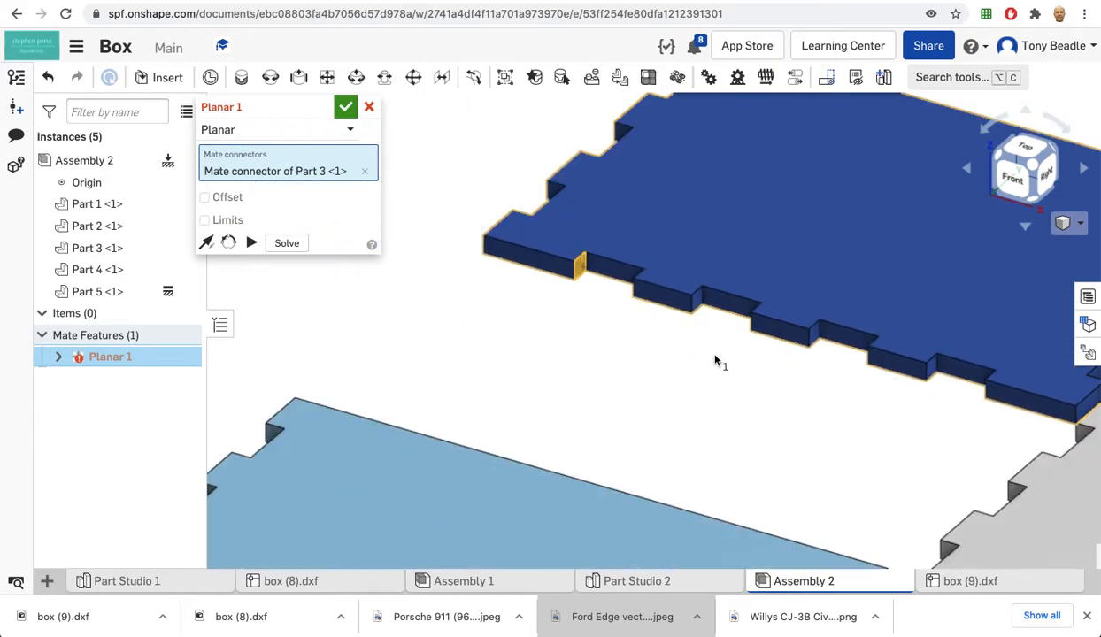
{"action": "scroll", "coordinate": [714, 360], "scroll_direction": "down", "scroll_amount": 2}
{"action": "scroll", "coordinate": [822, 430], "scroll_direction": "up", "scroll_amount": 4}
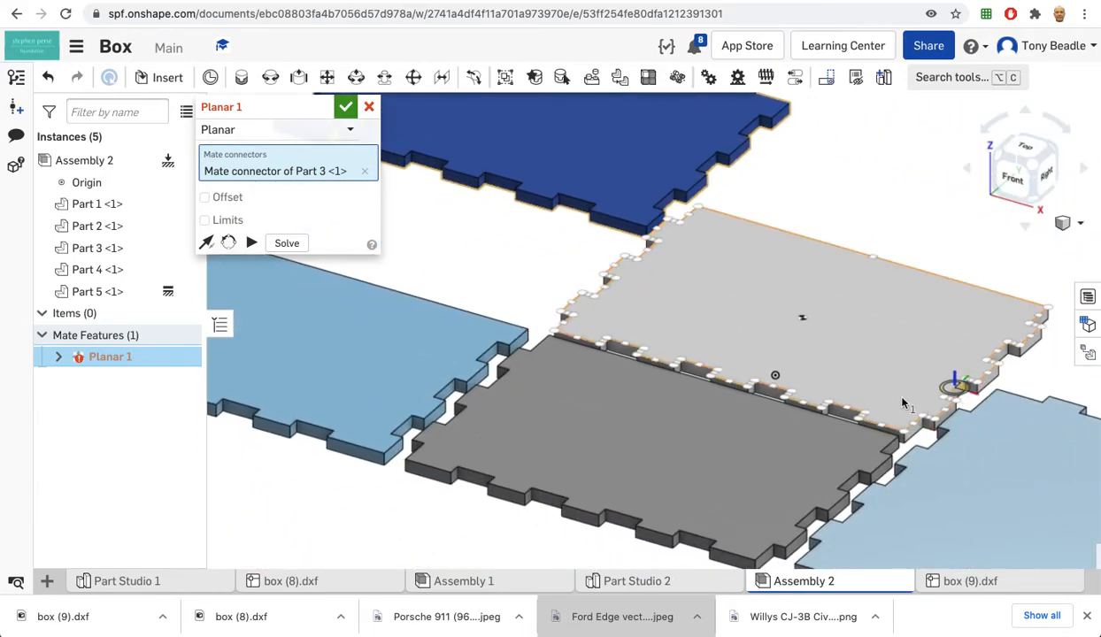
{"action": "scroll", "coordinate": [1006, 473], "scroll_direction": "down", "scroll_amount": 1}
{"action": "middle_click_drag", "start_coordinate": [1006, 473], "coordinate": [943, 177]}
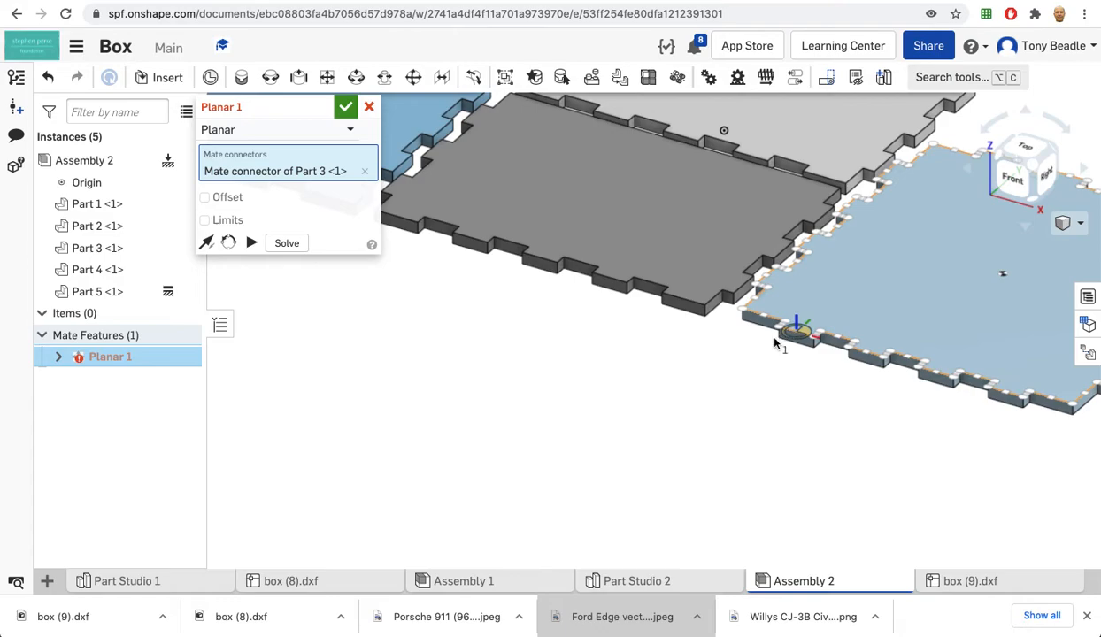
{"action": "middle_click_drag", "start_coordinate": [730, 357], "coordinate": [766, 426]}
{"action": "middle_click_drag", "start_coordinate": [868, 437], "coordinate": [962, 602]}
{"action": "right_click_drag", "start_coordinate": [1043, 461], "coordinate": [1091, 442]}
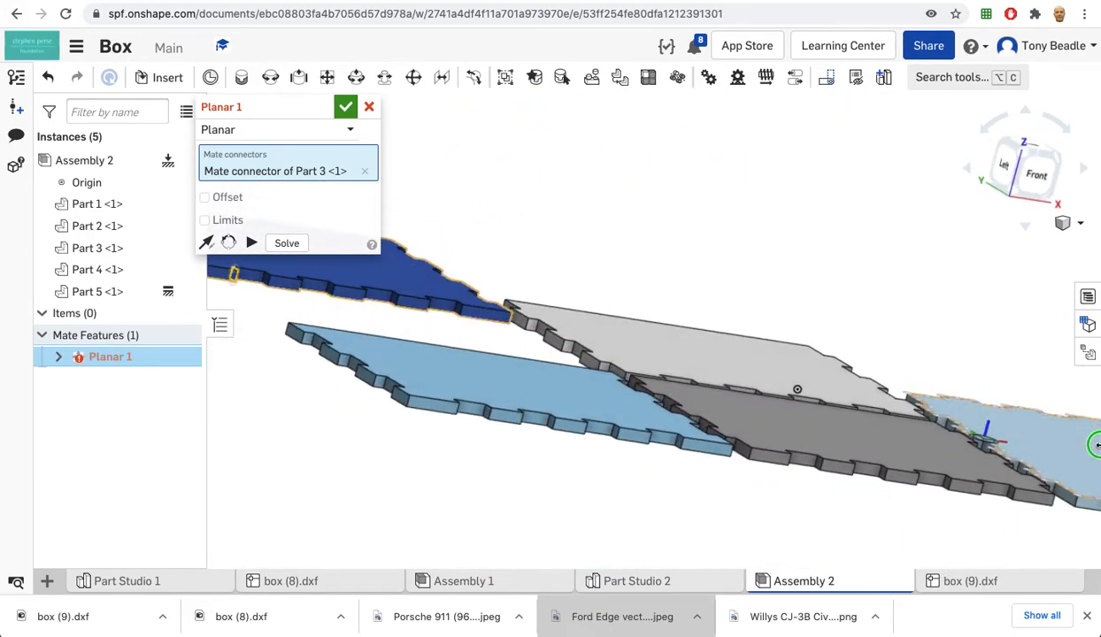
{"action": "middle_click_drag", "start_coordinate": [1026, 522], "coordinate": [727, 494]}
{"action": "mouse_move", "coordinate": [929, 550]}
{"action": "right_mouse_down"}
{"action": "mouse_move", "coordinate": [936, 545]}
{"action": "mouse_move", "coordinate": [941, 563]}
{"action": "right_mouse_up"}
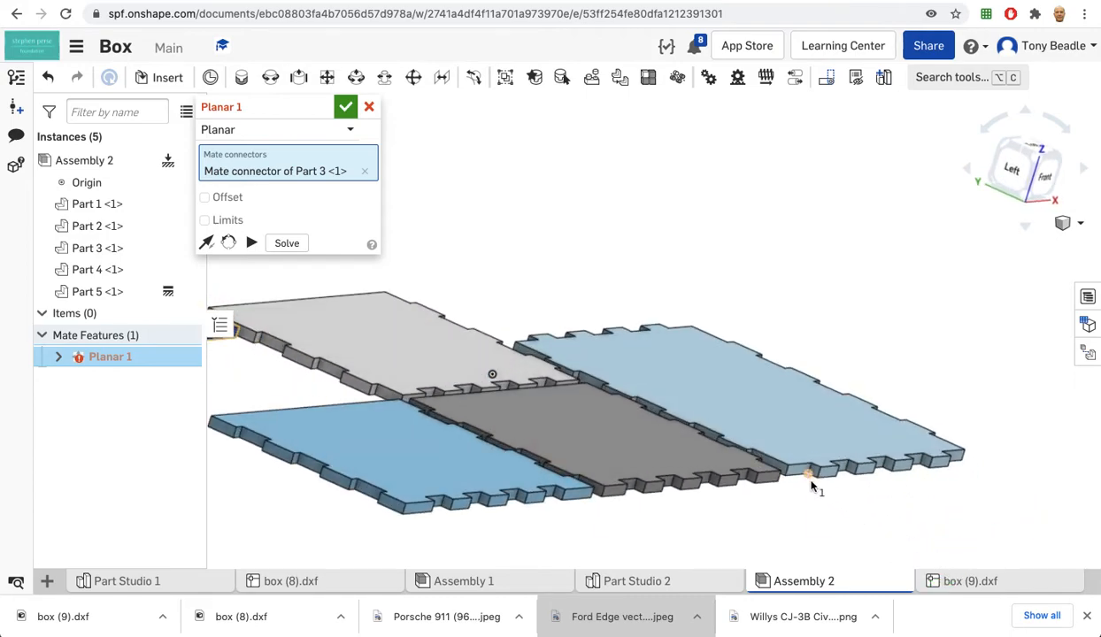
{"action": "scroll", "coordinate": [808, 482], "scroll_direction": "up", "scroll_amount": 10}
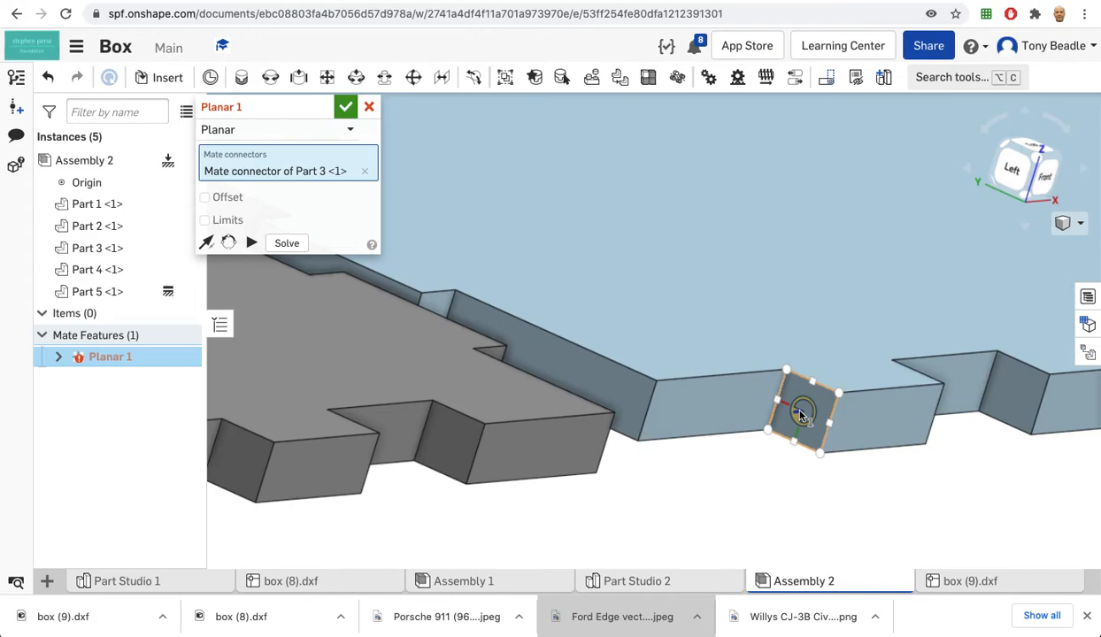
{"action": "left_click", "coordinate": [800, 416]}
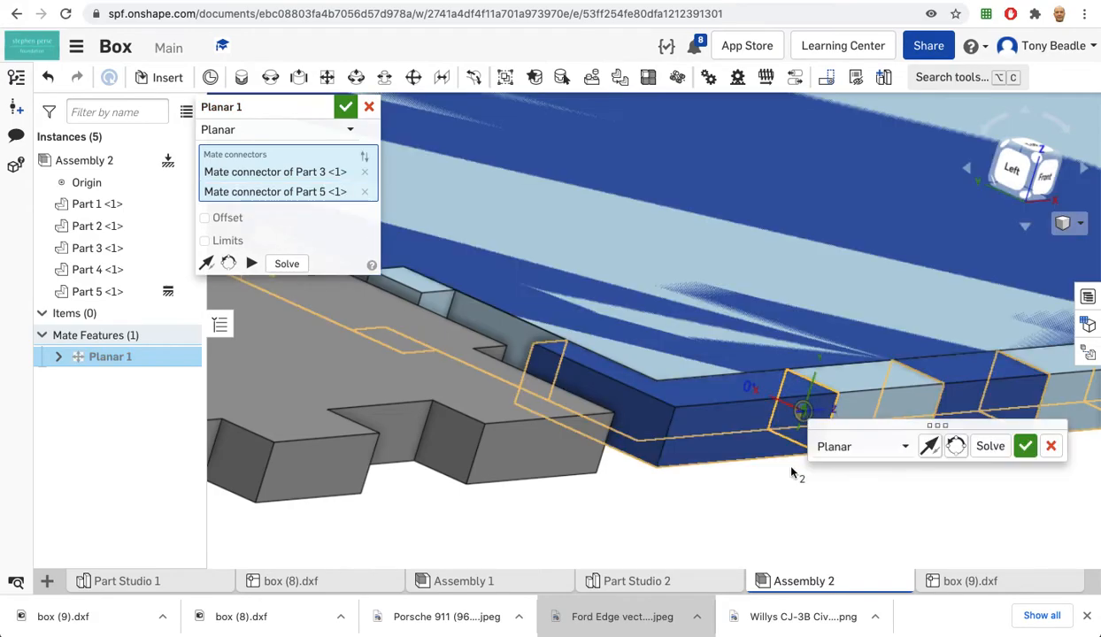
Step: Reorient the mate's secondary axis until Part 3 stands upright on the base panel, and accept the planar mate
{"action": "left_click", "coordinate": [955, 446]}
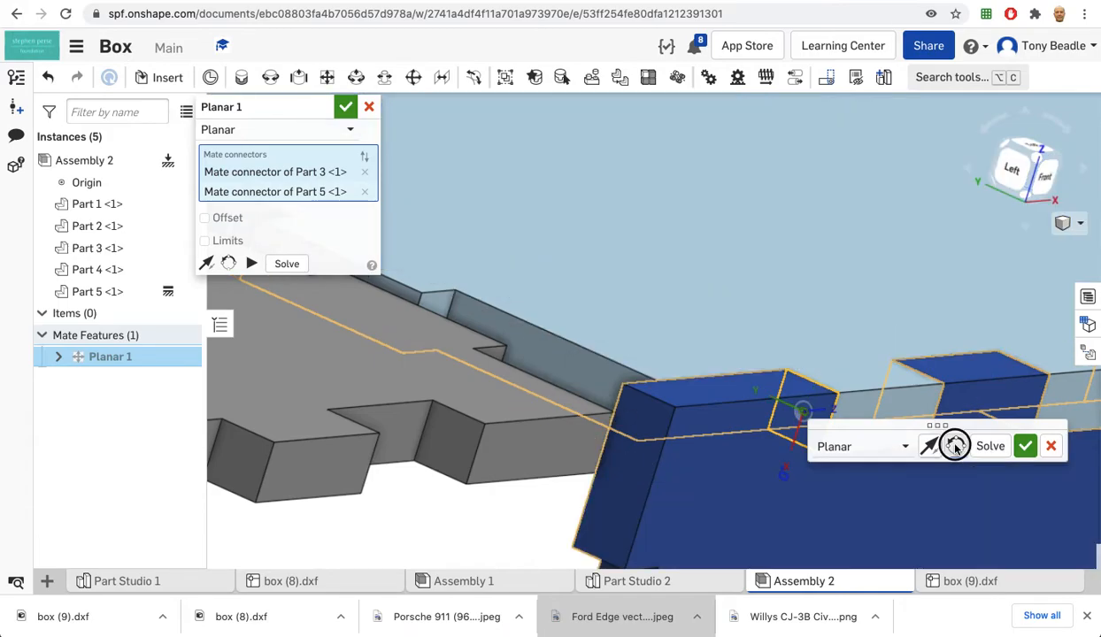
{"action": "left_click", "coordinate": [955, 447]}
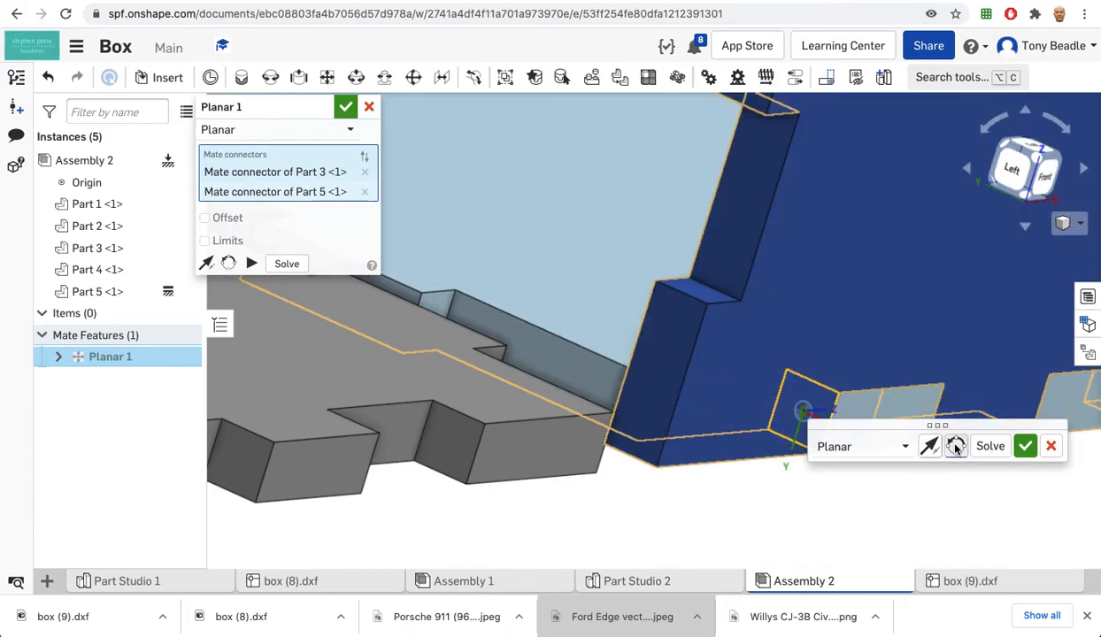
{"action": "left_click", "coordinate": [1024, 446]}
{"action": "right_click_drag", "start_coordinate": [924, 519], "coordinate": [834, 513]}
{"action": "right_click_drag", "start_coordinate": [841, 430], "coordinate": [758, 497]}
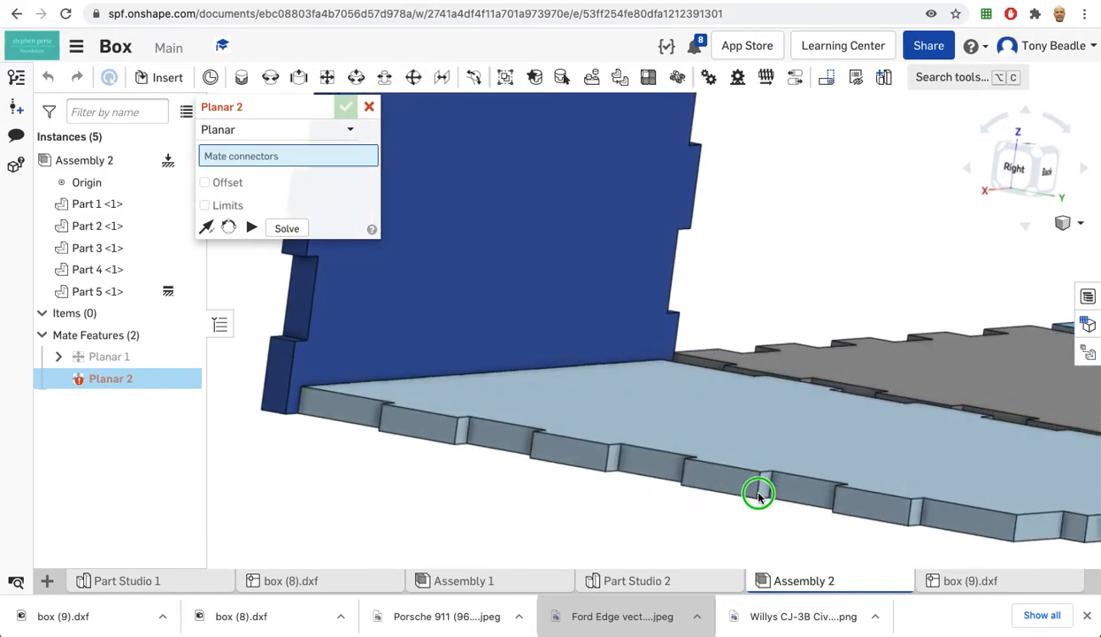
{"action": "left_click", "coordinate": [368, 107]}
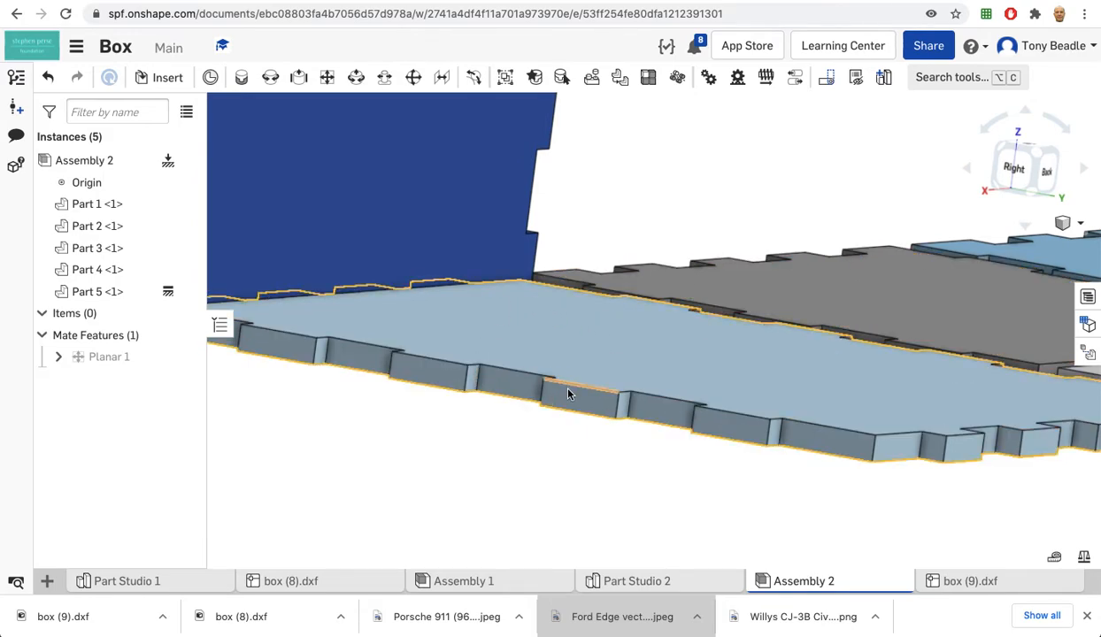
{"action": "scroll", "coordinate": [595, 384], "scroll_direction": "down", "scroll_amount": 5}
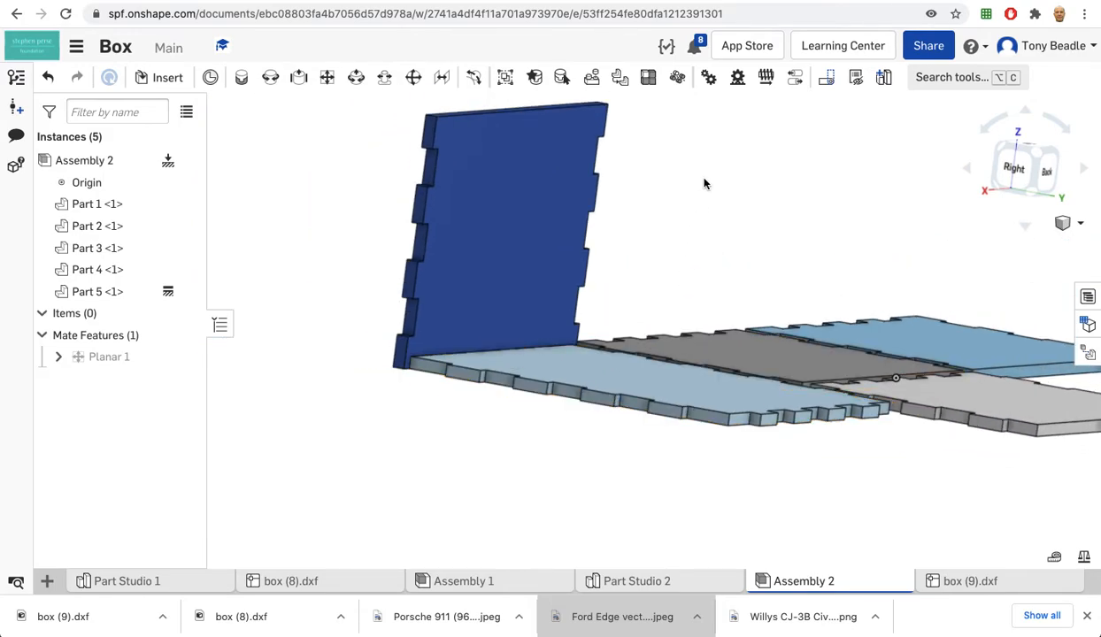
{"action": "middle_click_drag", "start_coordinate": [704, 183], "coordinate": [651, 189]}
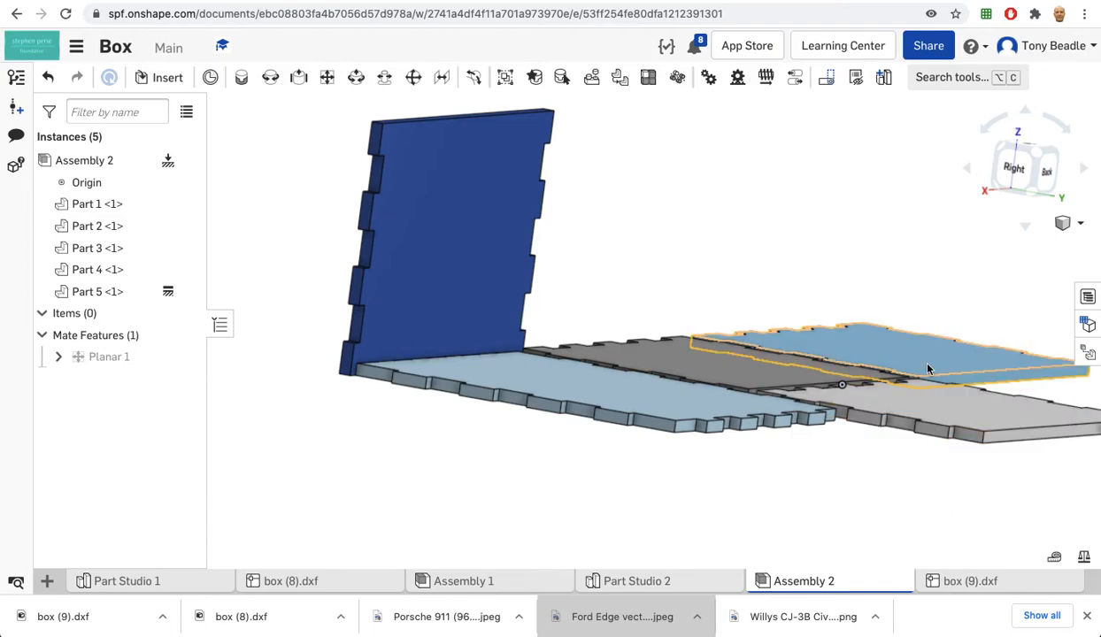
{"action": "right_click_drag", "start_coordinate": [983, 262], "coordinate": [863, 238]}
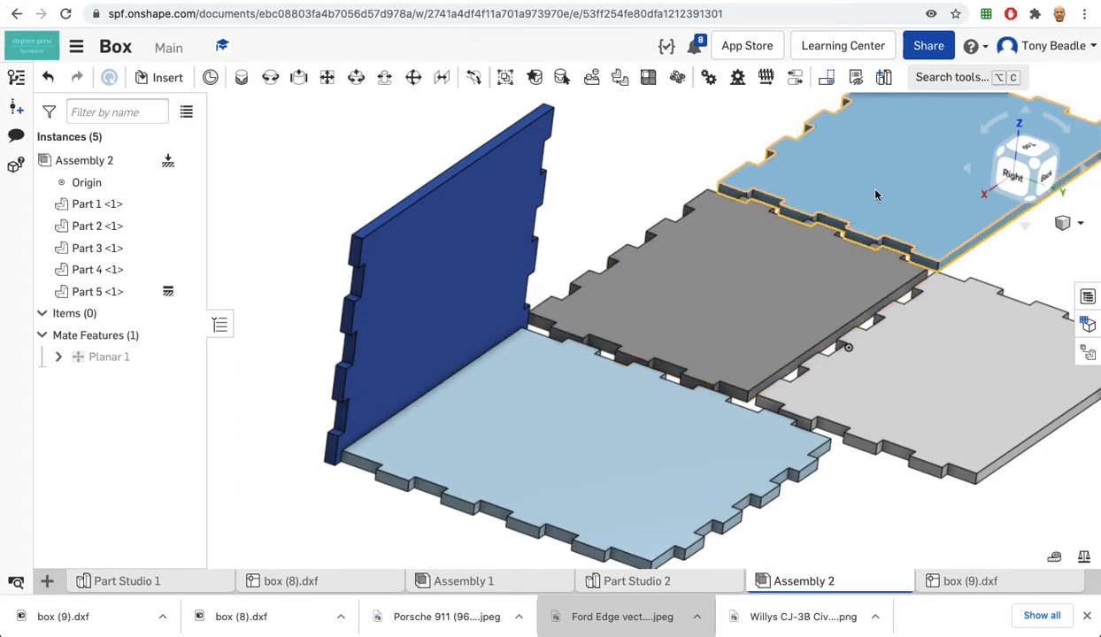
{"action": "scroll", "coordinate": [713, 120], "scroll_direction": "up", "scroll_amount": 5}
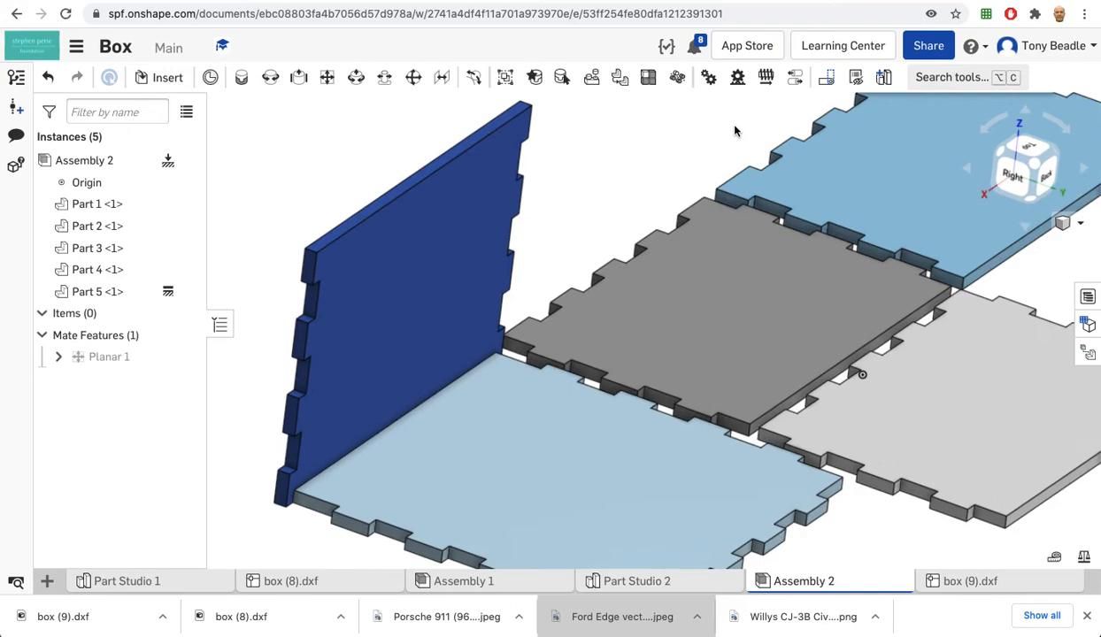
{"action": "scroll", "coordinate": [733, 131], "scroll_direction": "up", "scroll_amount": 1}
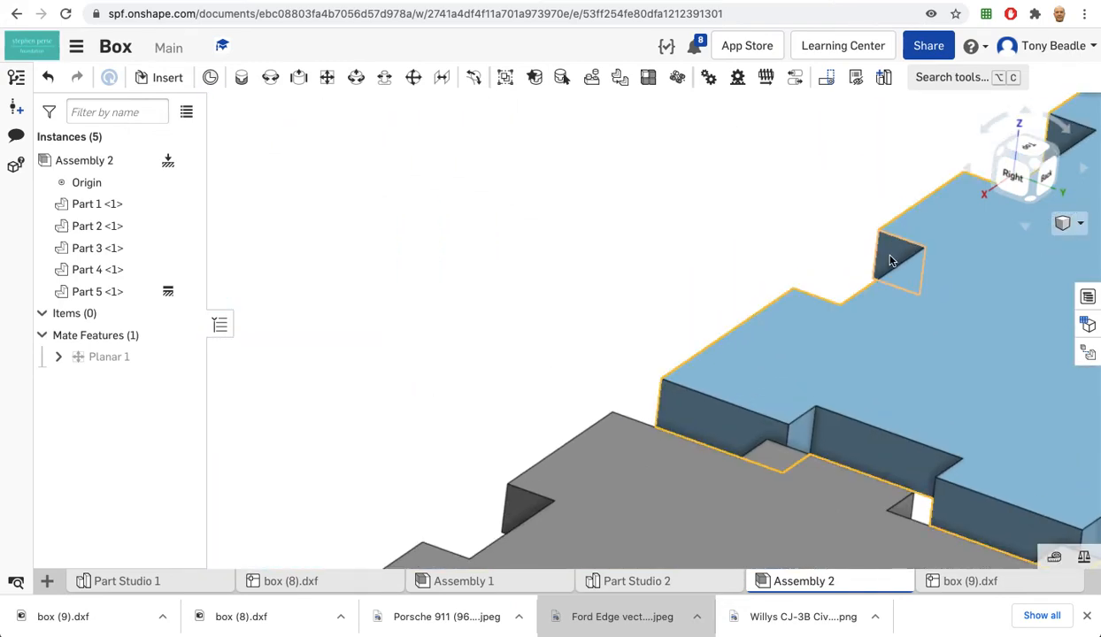
{"action": "left_click", "coordinate": [326, 79]}
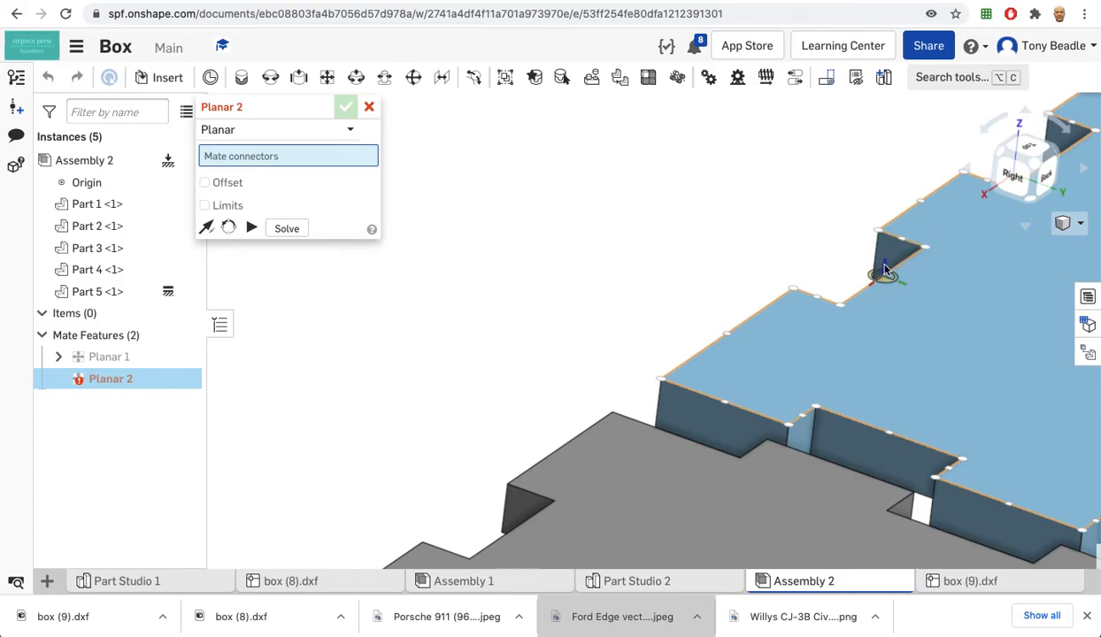
{"action": "scroll", "coordinate": [869, 261], "scroll_direction": "up", "scroll_amount": 5}
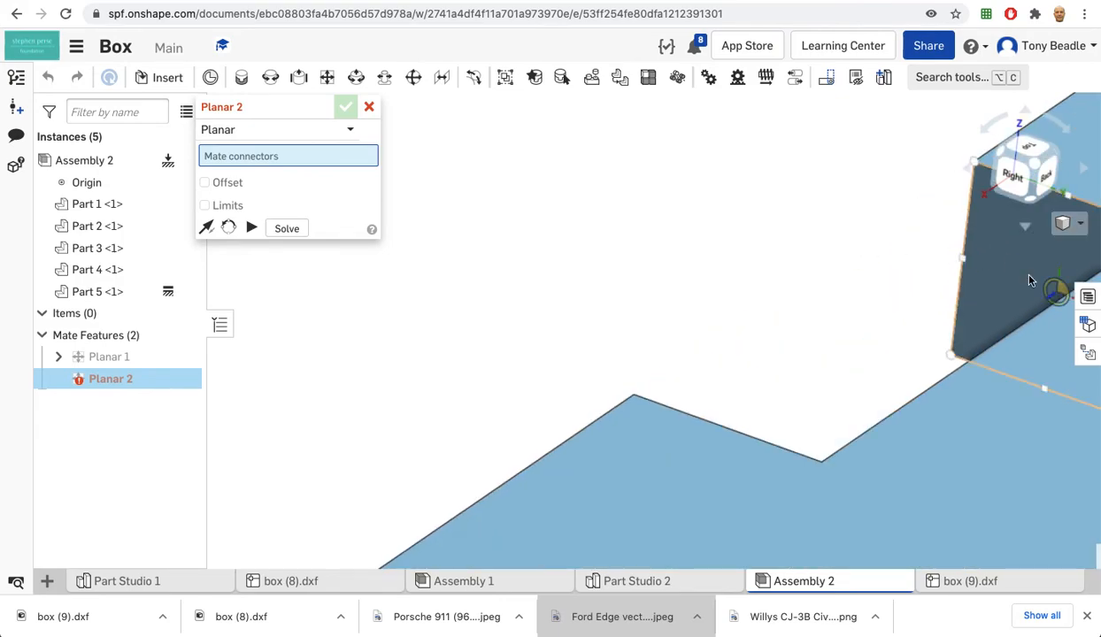
{"action": "left_click", "coordinate": [1031, 281]}
{"action": "scroll", "coordinate": [869, 256], "scroll_direction": "down", "scroll_amount": 5}
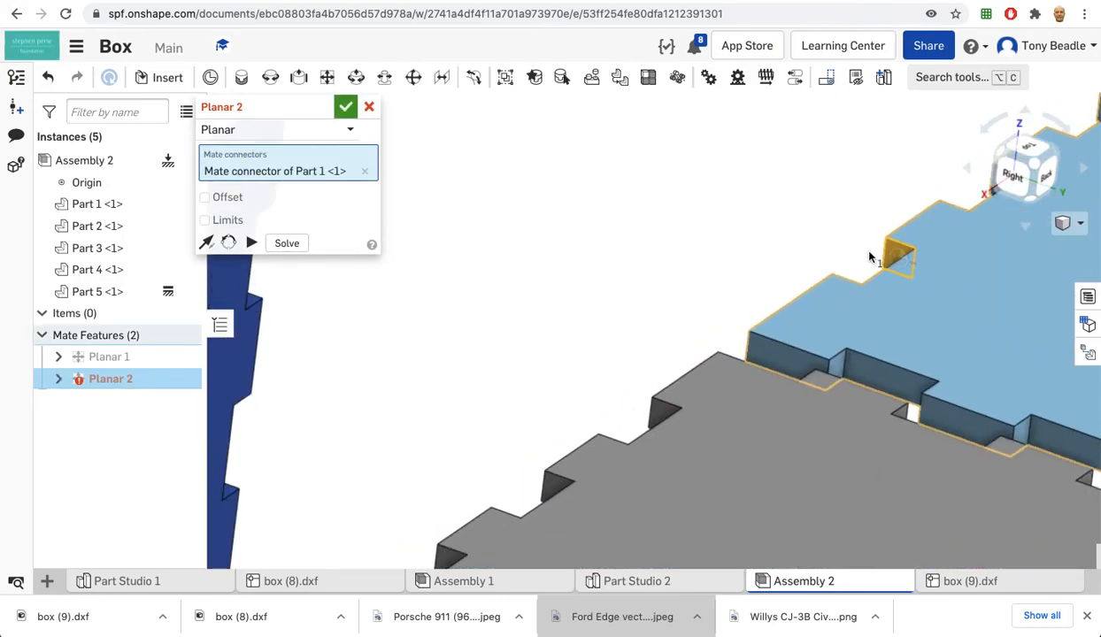
{"action": "scroll", "coordinate": [896, 304], "scroll_direction": "down", "scroll_amount": 3}
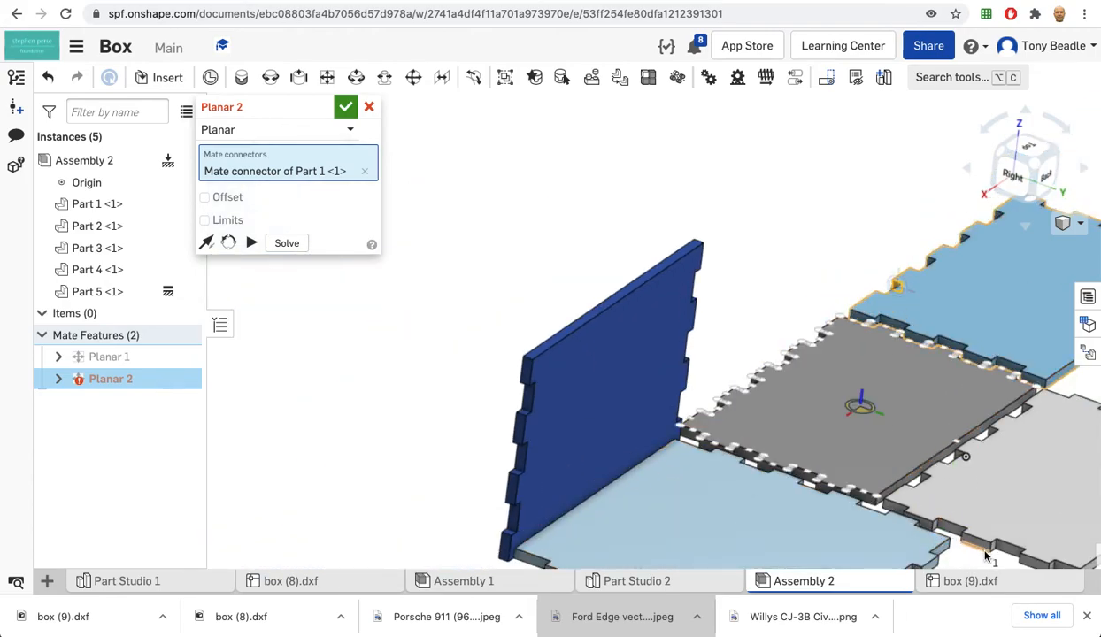
{"action": "middle_click_drag", "start_coordinate": [966, 562], "coordinate": [741, 451]}
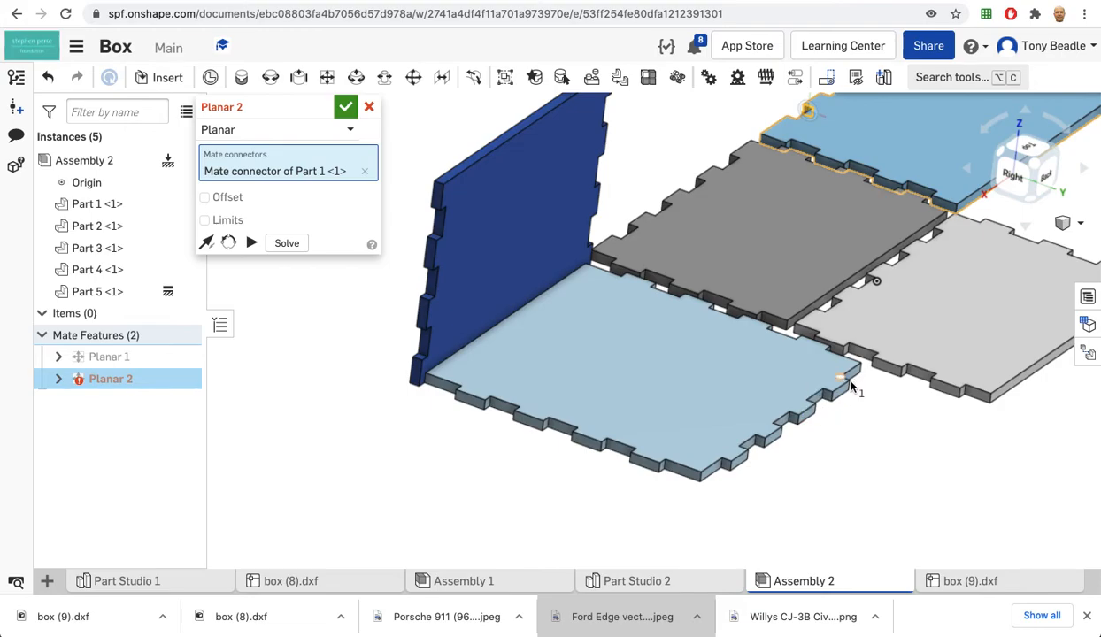
{"action": "right_click_drag", "start_coordinate": [872, 401], "coordinate": [823, 435]}
{"action": "scroll", "coordinate": [730, 458], "scroll_direction": "up", "scroll_amount": 5}
{"action": "scroll", "coordinate": [730, 457], "scroll_direction": "up", "scroll_amount": 2}
{"action": "right_click_drag", "start_coordinate": [614, 386], "coordinate": [586, 359]}
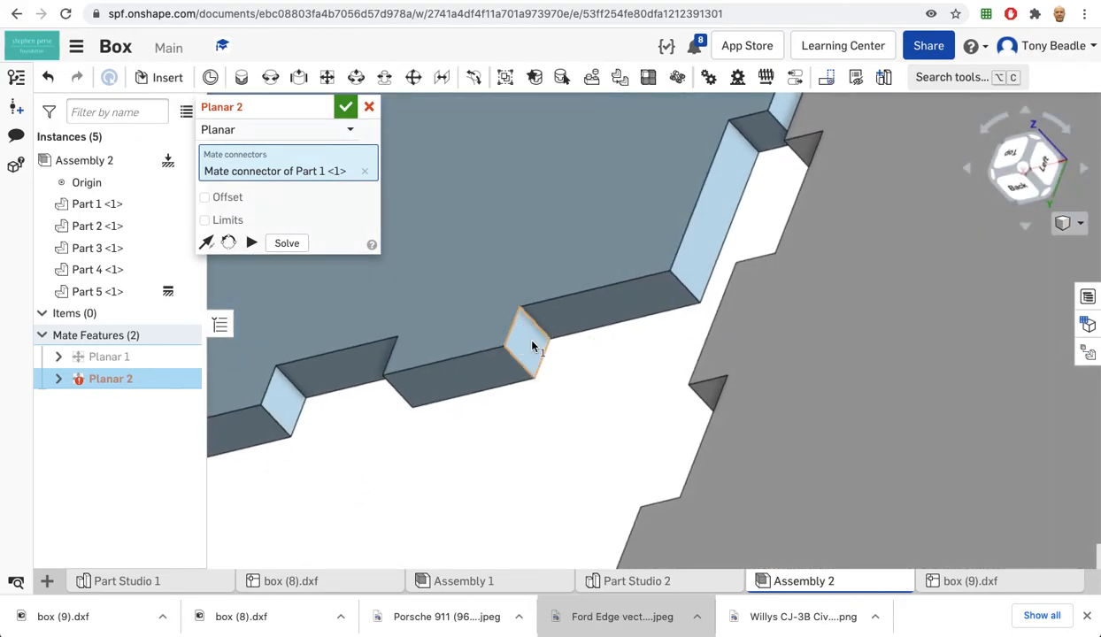
{"action": "left_click", "coordinate": [530, 347]}
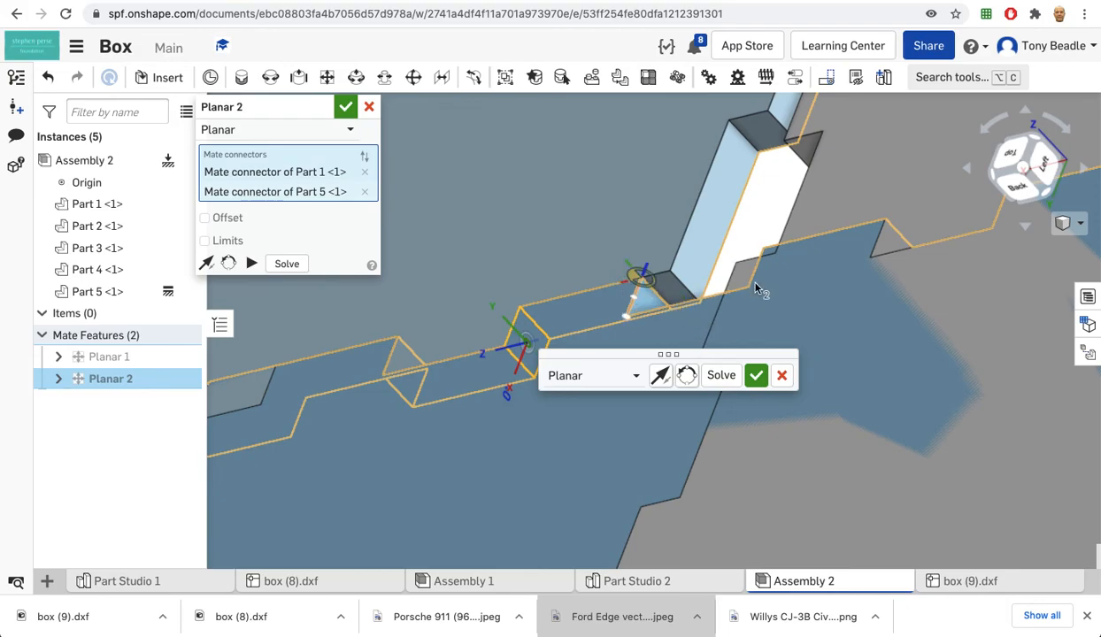
{"action": "left_click", "coordinate": [660, 377]}
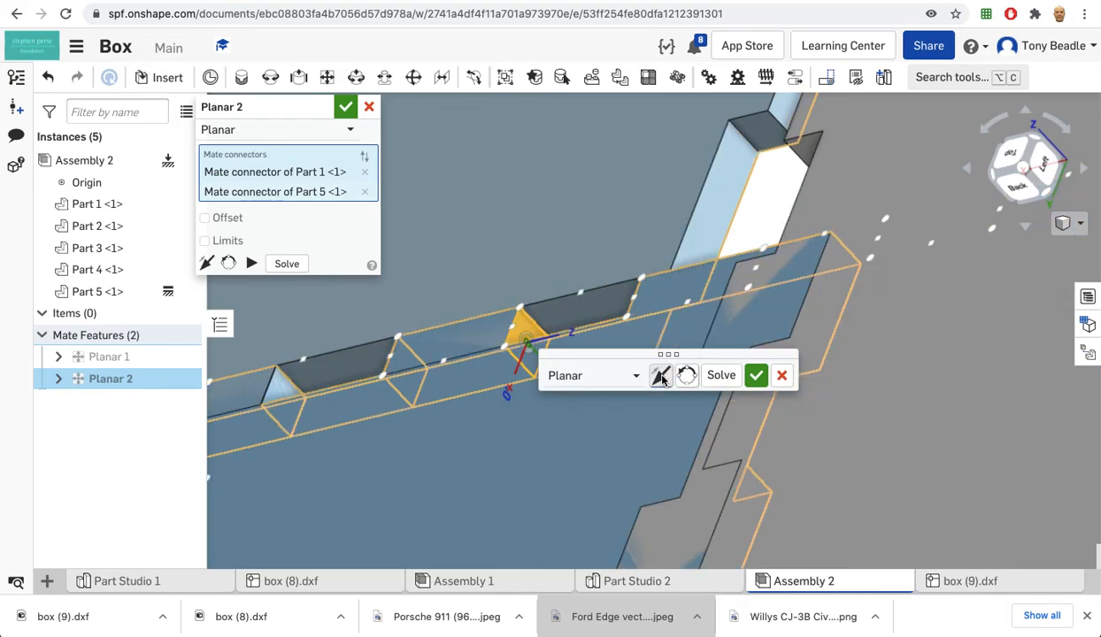
{"action": "left_click", "coordinate": [661, 377]}
{"action": "left_click", "coordinate": [686, 378]}
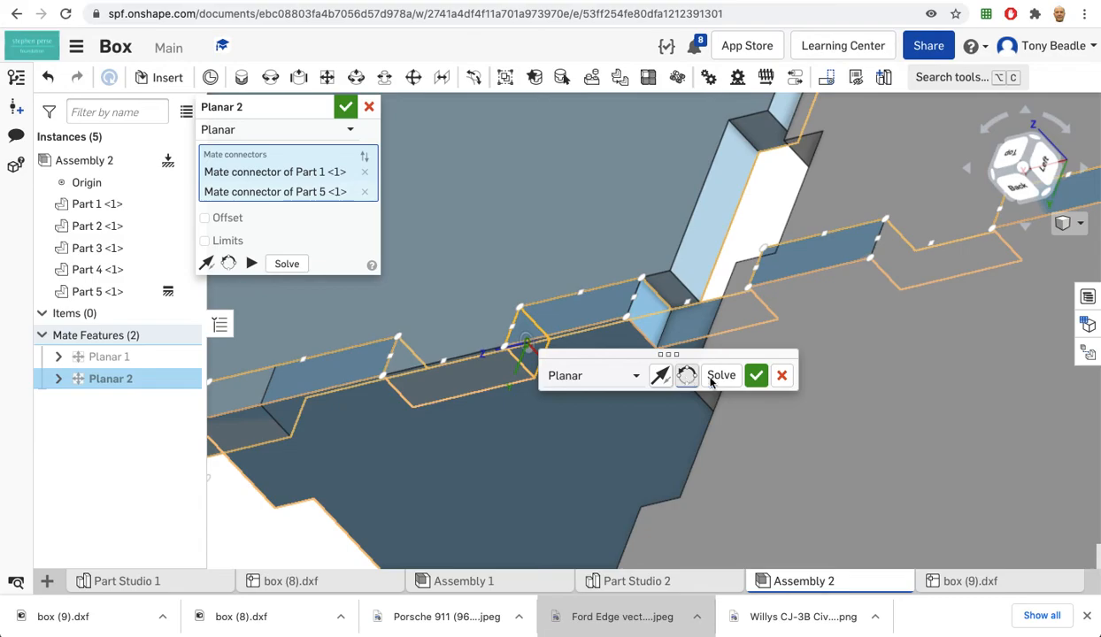
{"action": "left_click", "coordinate": [781, 375]}
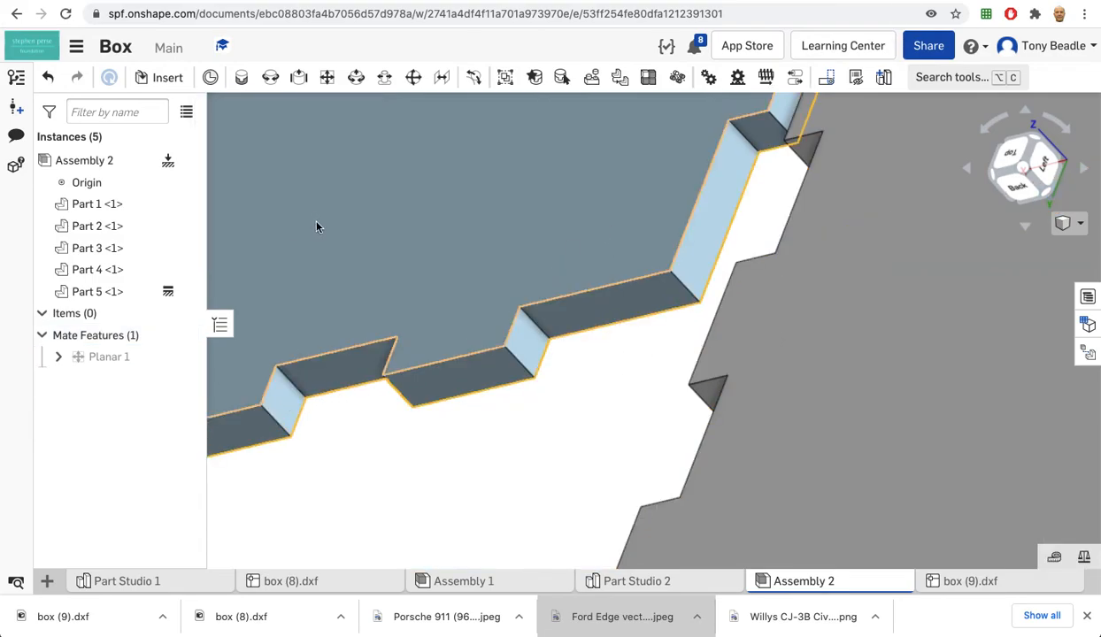
Step: Start a planar mate using the second light-blue finger side face from the corner on Part 5's free short edge
{"action": "left_click", "coordinate": [327, 78]}
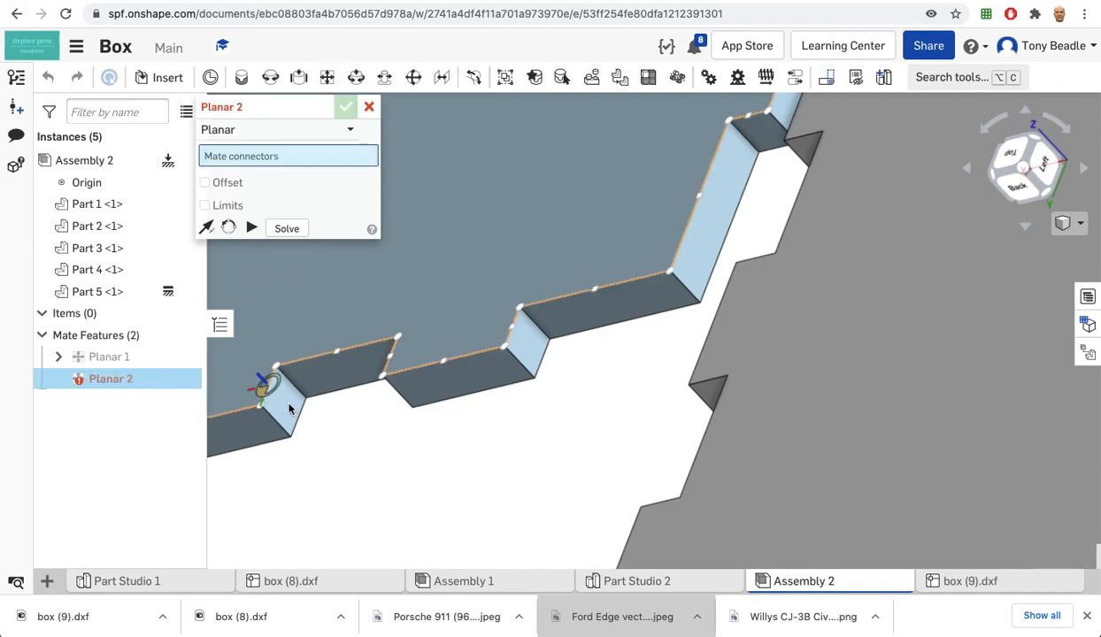
{"action": "scroll", "coordinate": [288, 409], "scroll_direction": "up", "scroll_amount": 3}
{"action": "scroll", "coordinate": [288, 409], "scroll_direction": "up", "scroll_amount": 1}
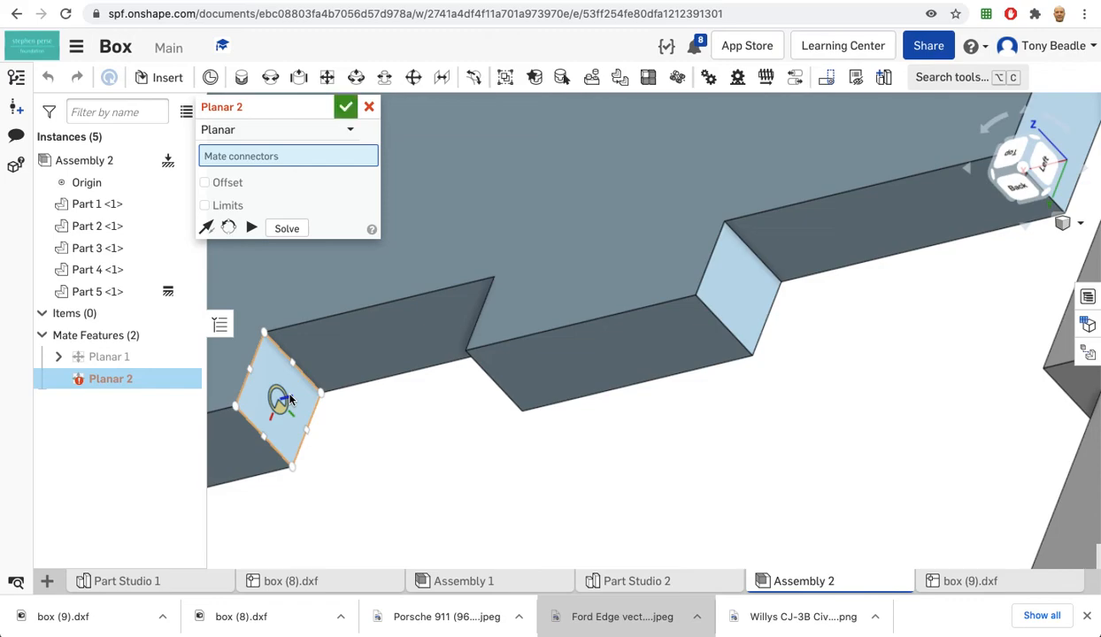
{"action": "left_click", "coordinate": [289, 400]}
Step: Choose the side face of the third notch from the corner on Part 1's jointed edge as the second connector
{"action": "scroll", "coordinate": [622, 357], "scroll_direction": "down", "scroll_amount": 5}
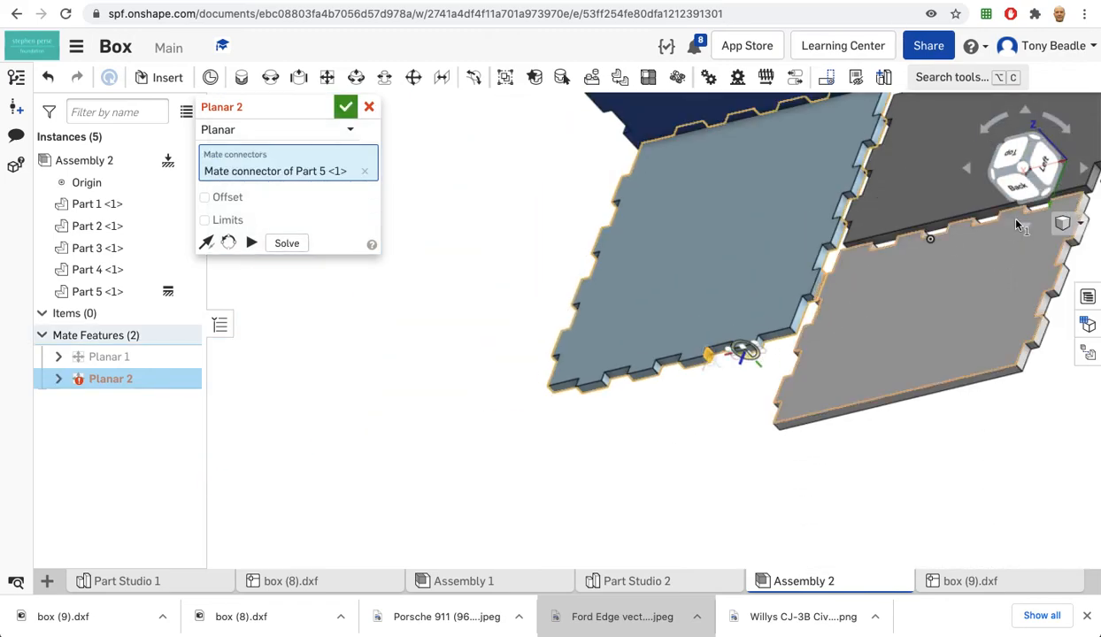
{"action": "right_click_drag", "start_coordinate": [1024, 272], "coordinate": [1052, 265]}
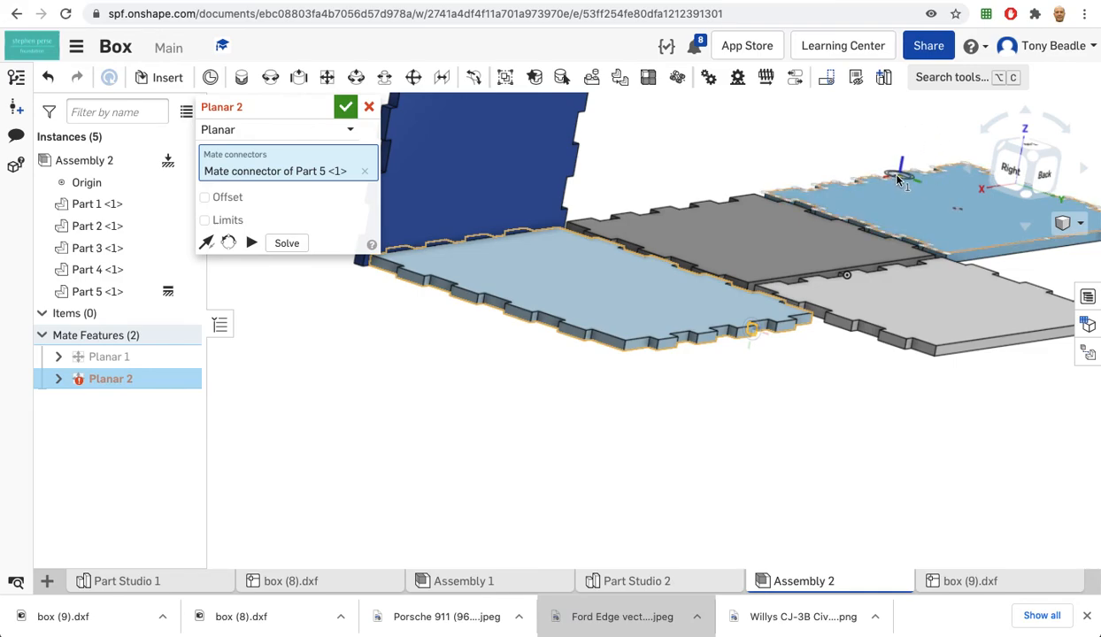
{"action": "scroll", "coordinate": [896, 180], "scroll_direction": "up", "scroll_amount": 8}
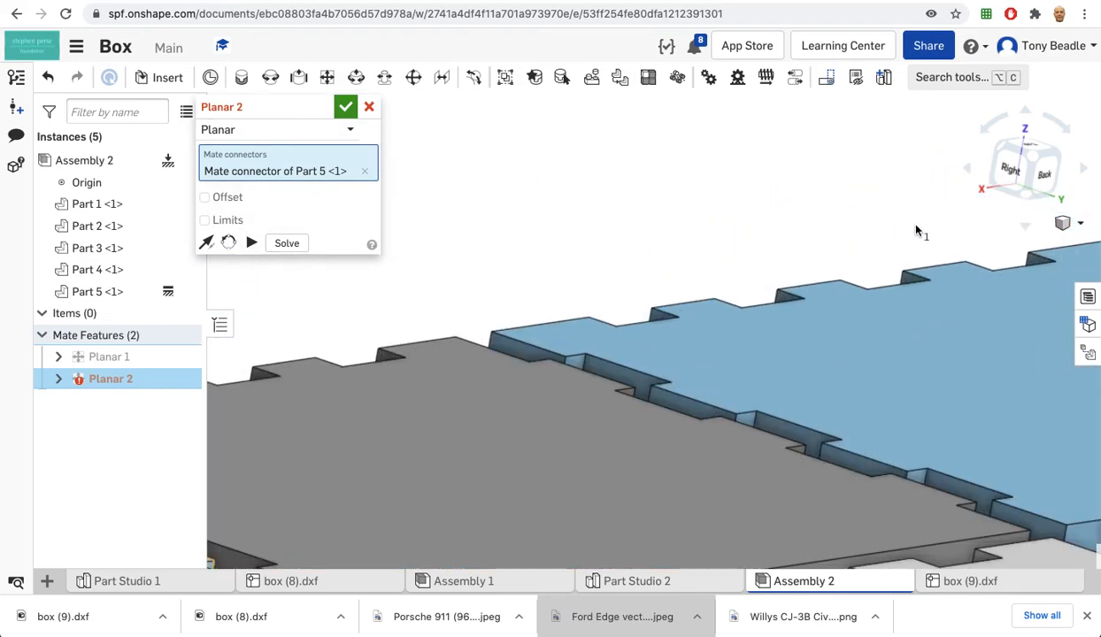
{"action": "right_click_drag", "start_coordinate": [948, 361], "coordinate": [971, 376]}
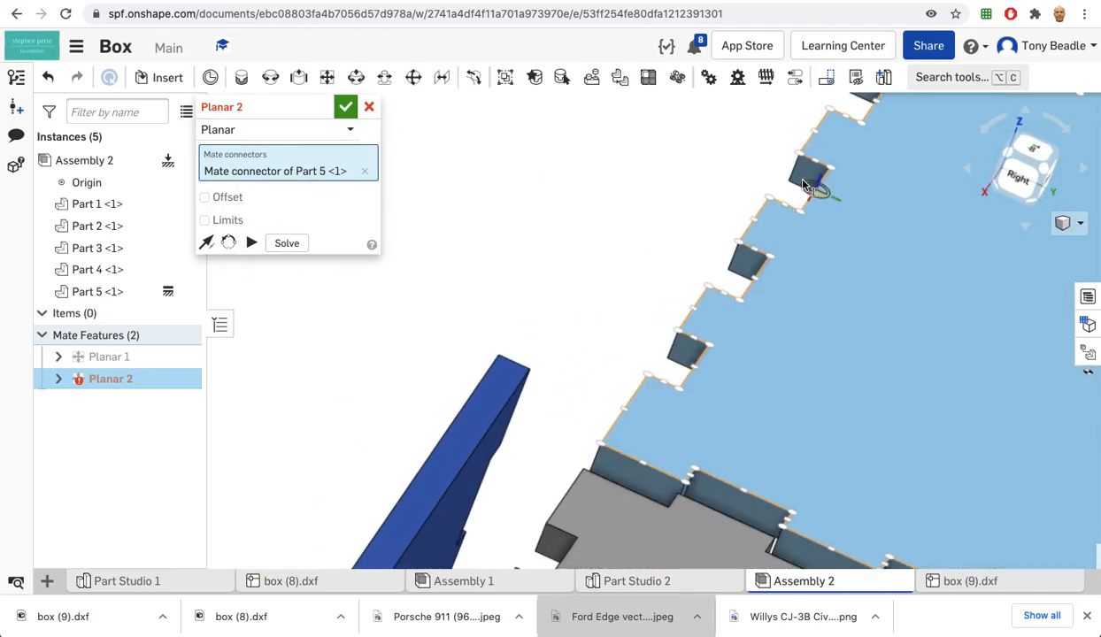
{"action": "scroll", "coordinate": [806, 173], "scroll_direction": "up", "scroll_amount": 6}
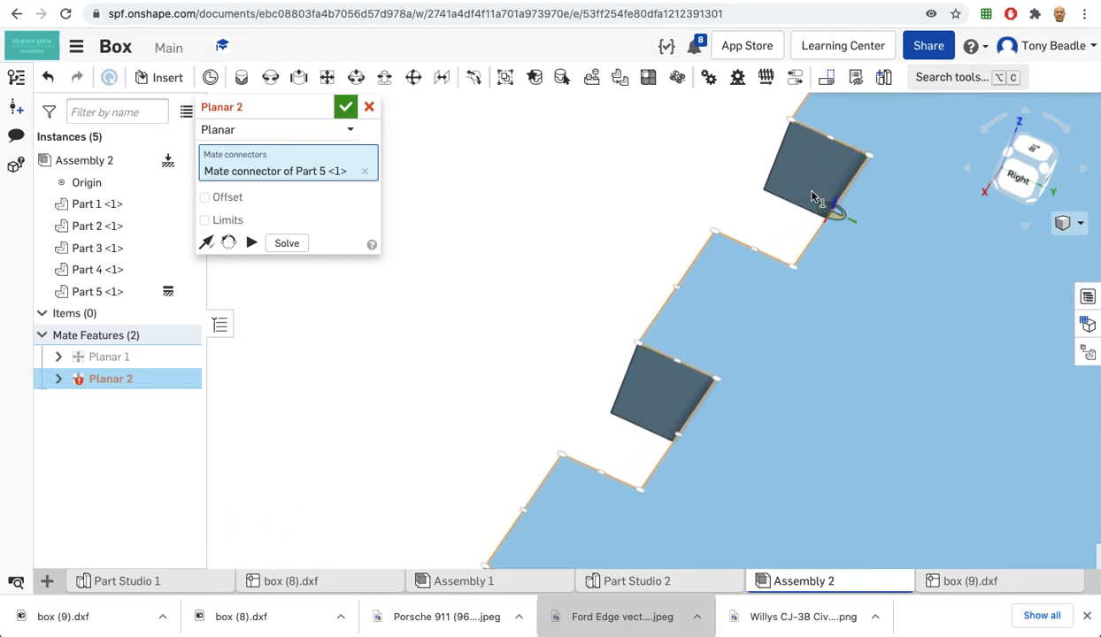
{"action": "scroll", "coordinate": [814, 174], "scroll_direction": "up", "scroll_amount": 3}
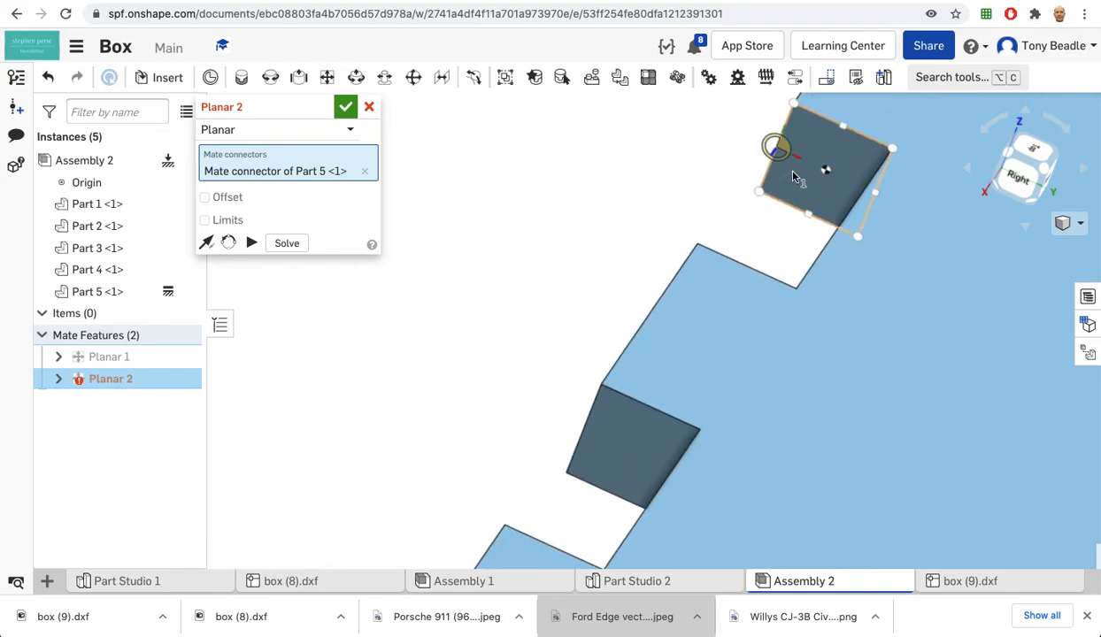
{"action": "left_click", "coordinate": [822, 170]}
Step: Reorient the mate's secondary axis until Part 1 stands upright on the base panel opposite Part 3, and accept the planar mate
{"action": "scroll", "coordinate": [750, 254], "scroll_direction": "down", "scroll_amount": 8}
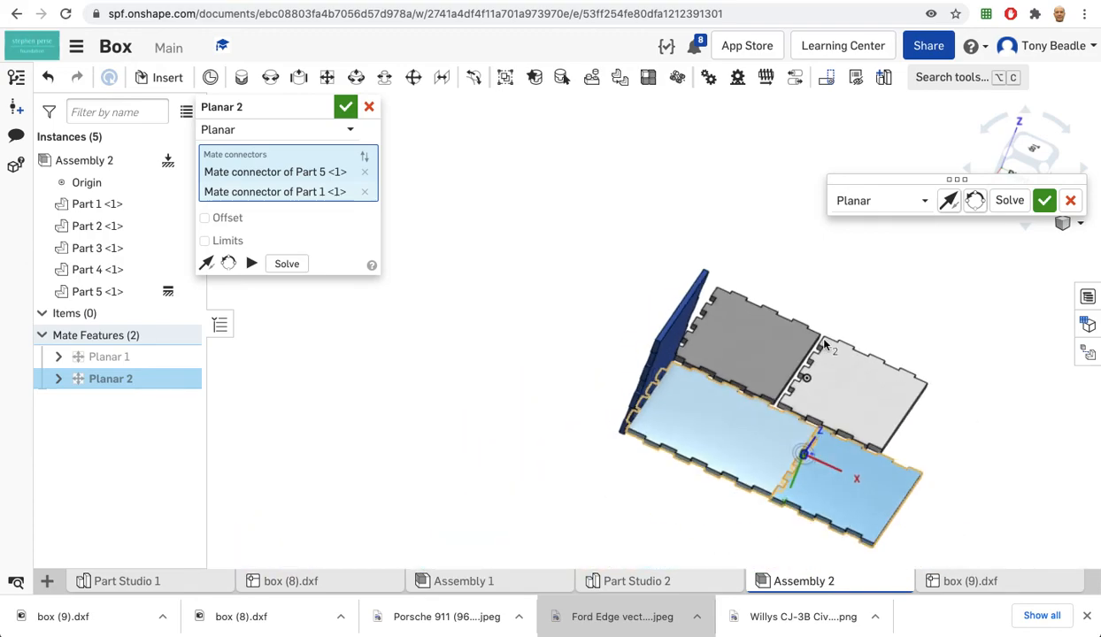
{"action": "right_click_drag", "start_coordinate": [956, 465], "coordinate": [938, 451]}
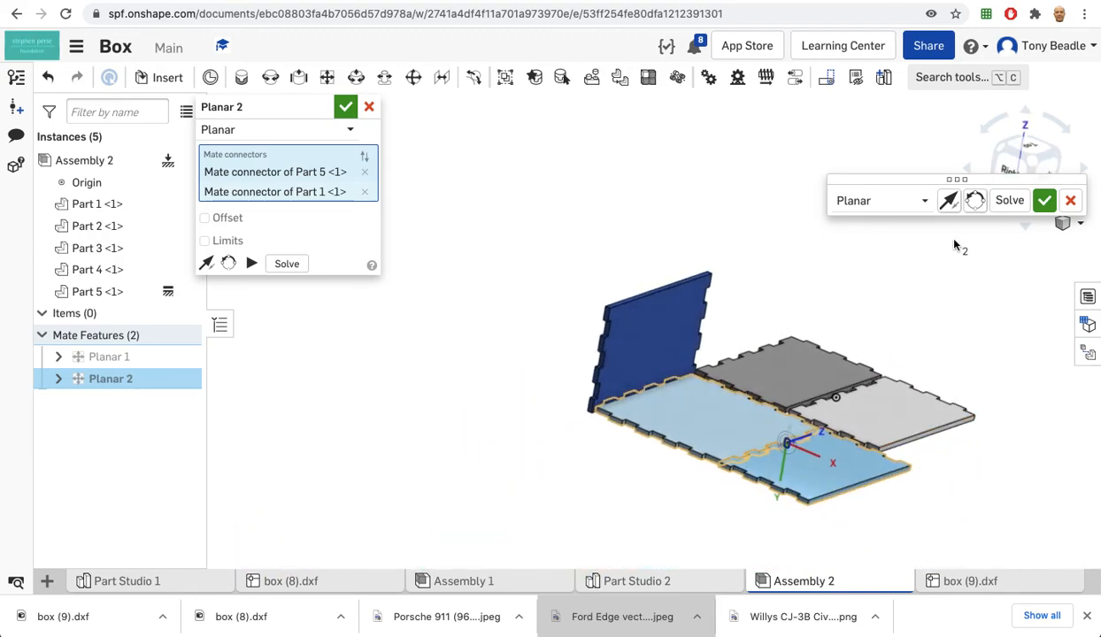
{"action": "left_click", "coordinate": [974, 201]}
{"action": "left_click", "coordinate": [974, 201]}
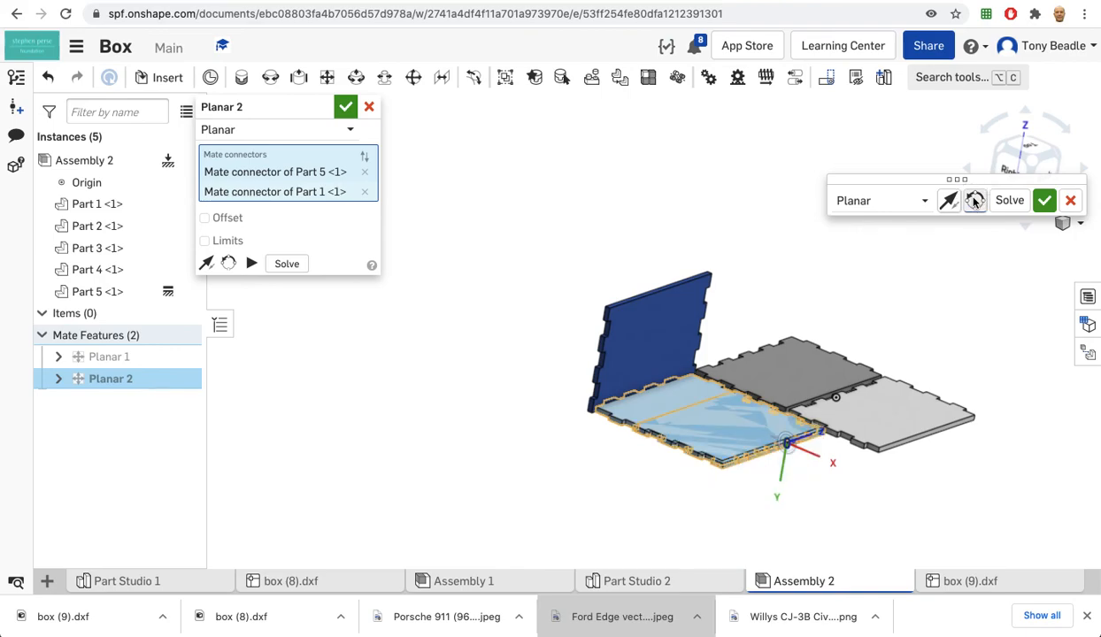
{"action": "left_click", "coordinate": [974, 201]}
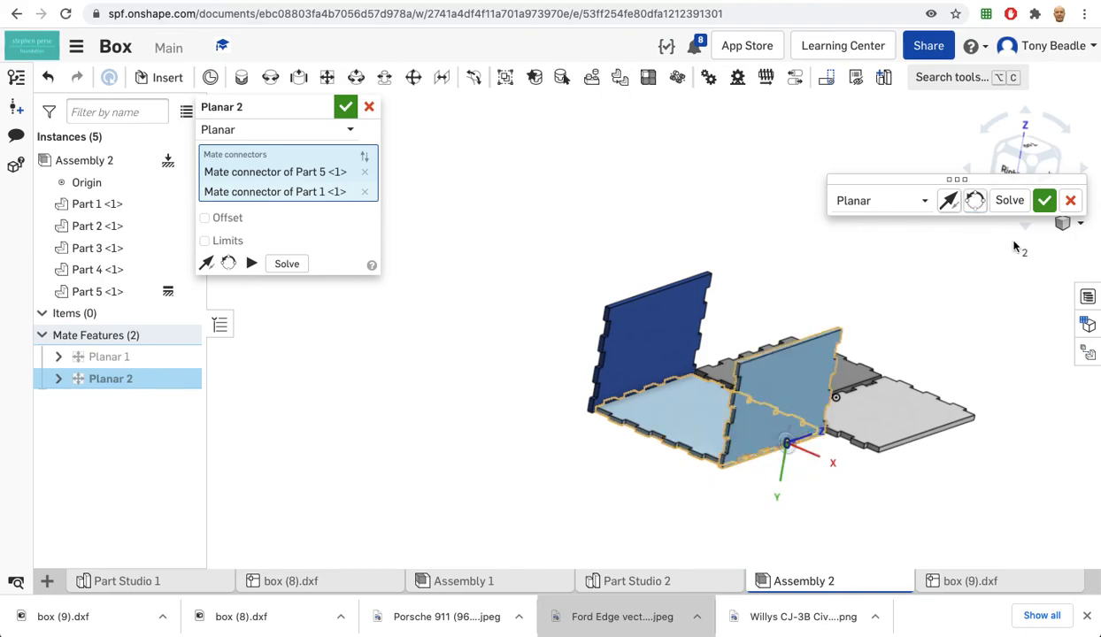
{"action": "left_click", "coordinate": [1045, 200]}
Step: Compare the partly assembled panels with the open finger-jointed box preview on the MakerCase page, and return to the Onshape assembly
{"action": "right_click_drag", "start_coordinate": [873, 278], "coordinate": [918, 291]}
{"action": "middle_click_drag", "start_coordinate": [918, 291], "coordinate": [839, 253]}
{"action": "scroll", "coordinate": [782, 263], "scroll_direction": "up", "scroll_amount": 2}
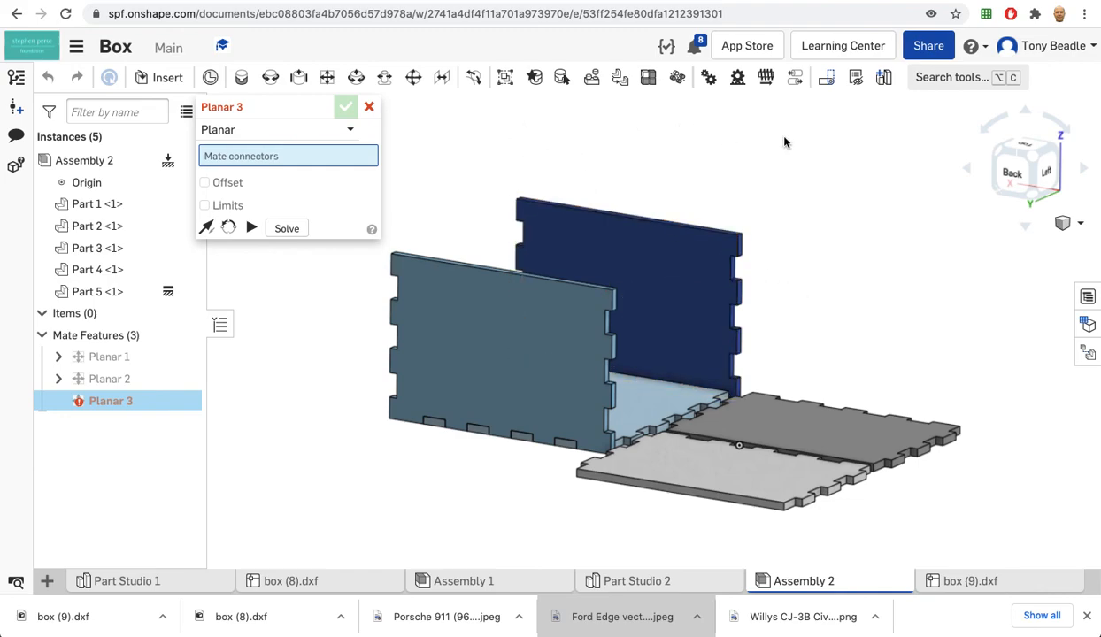
{"action": "left_click", "coordinate": [972, 0]}
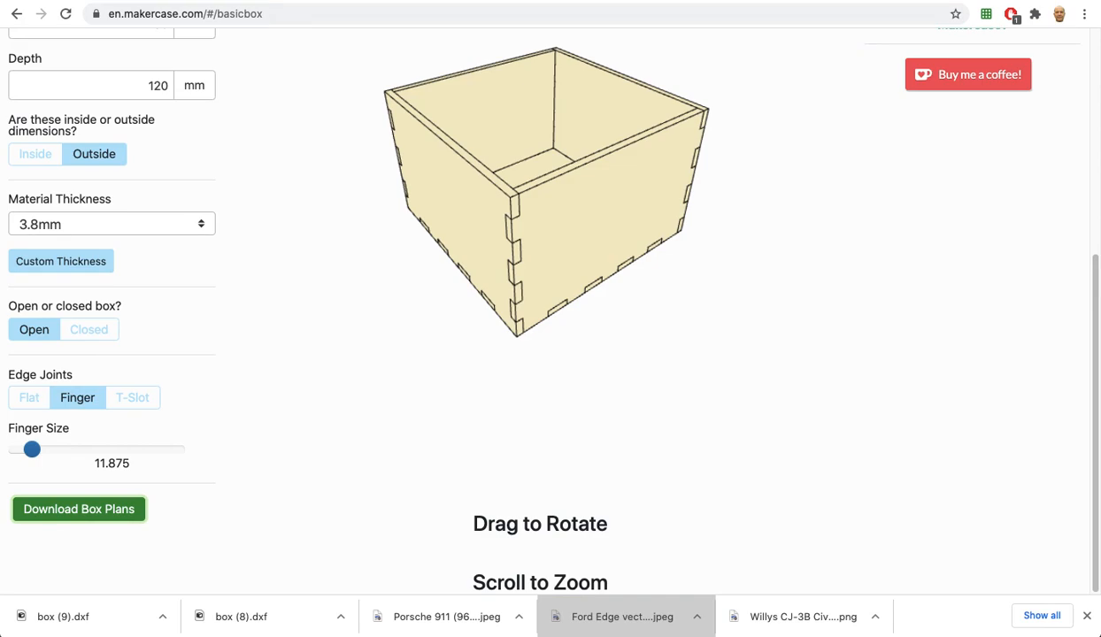
{"action": "left_click", "coordinate": [862, 1]}
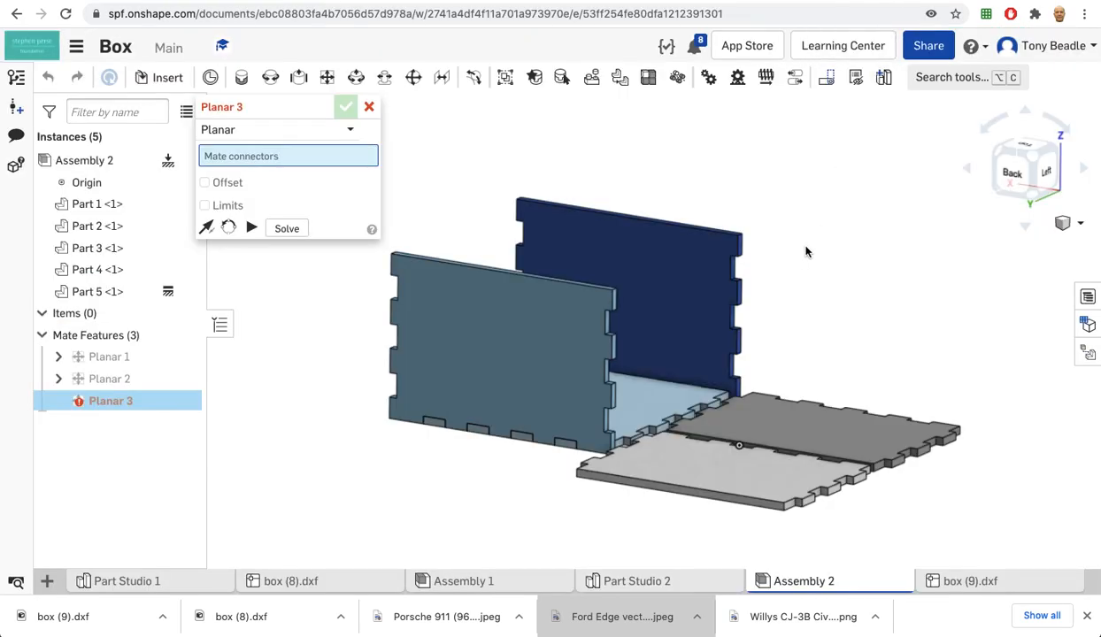
{"action": "key", "text": "super+shift+5"}
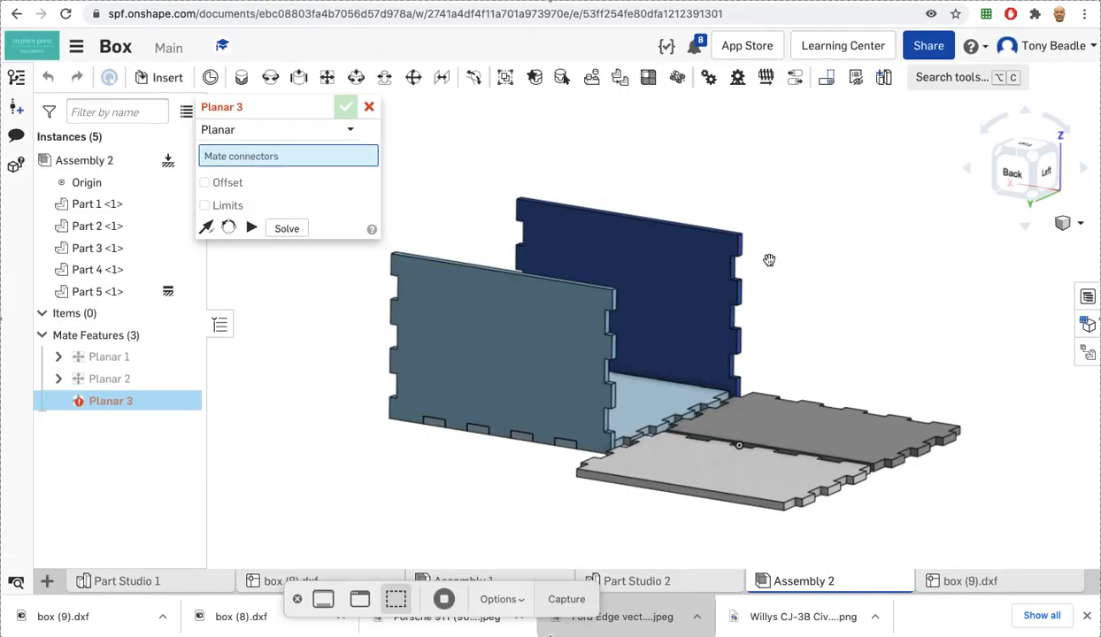